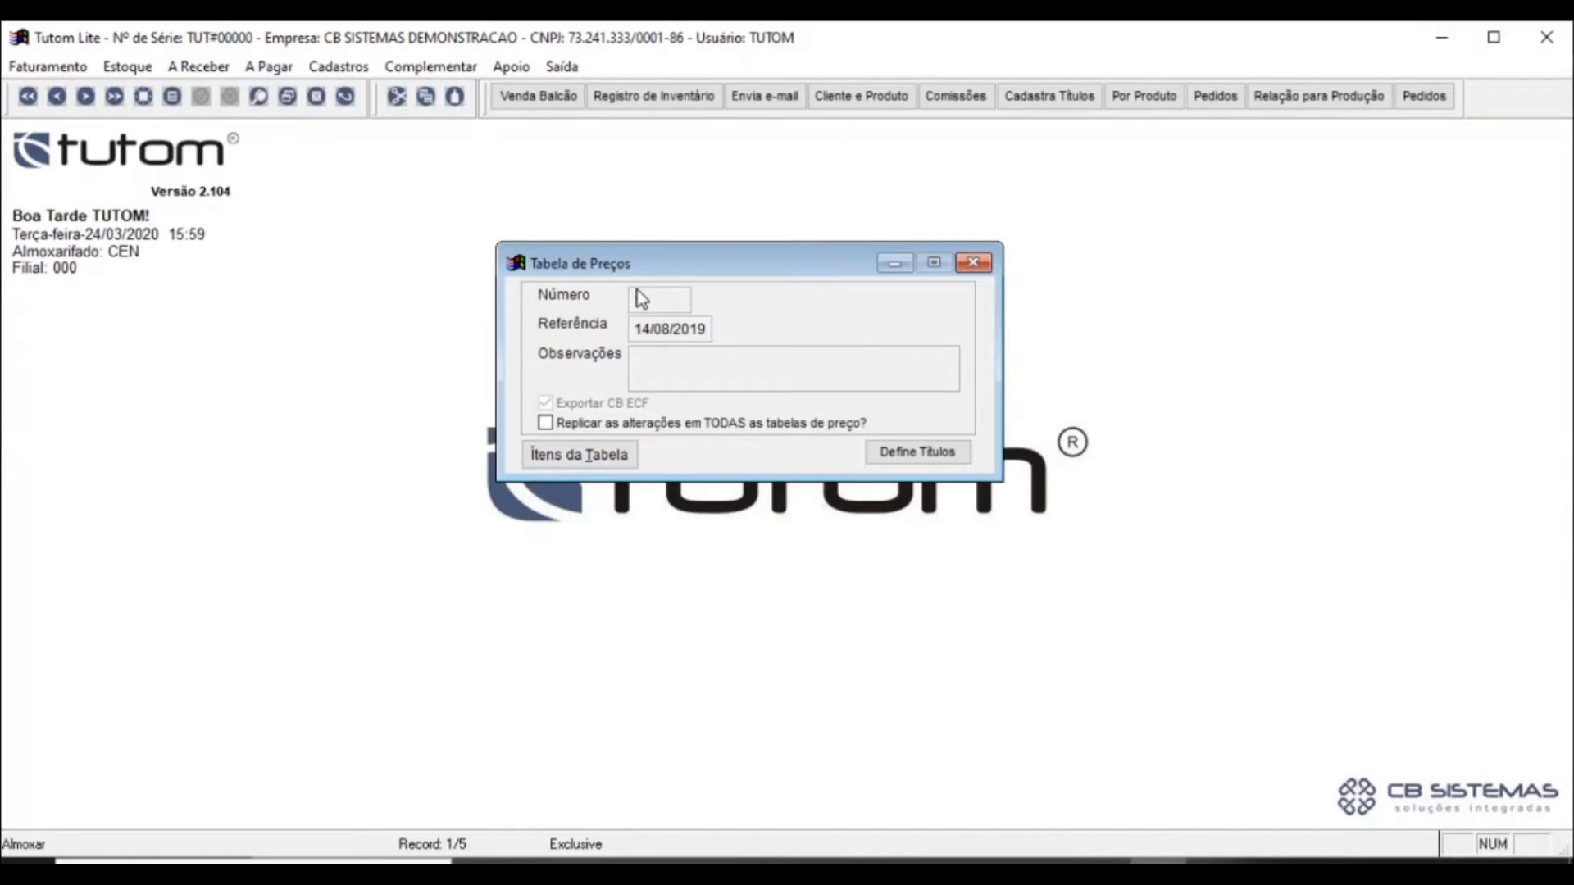
Step: Open the items of price table 1 without any filter, updating the table's reference date to the current date
drag(653, 264, 622, 143)
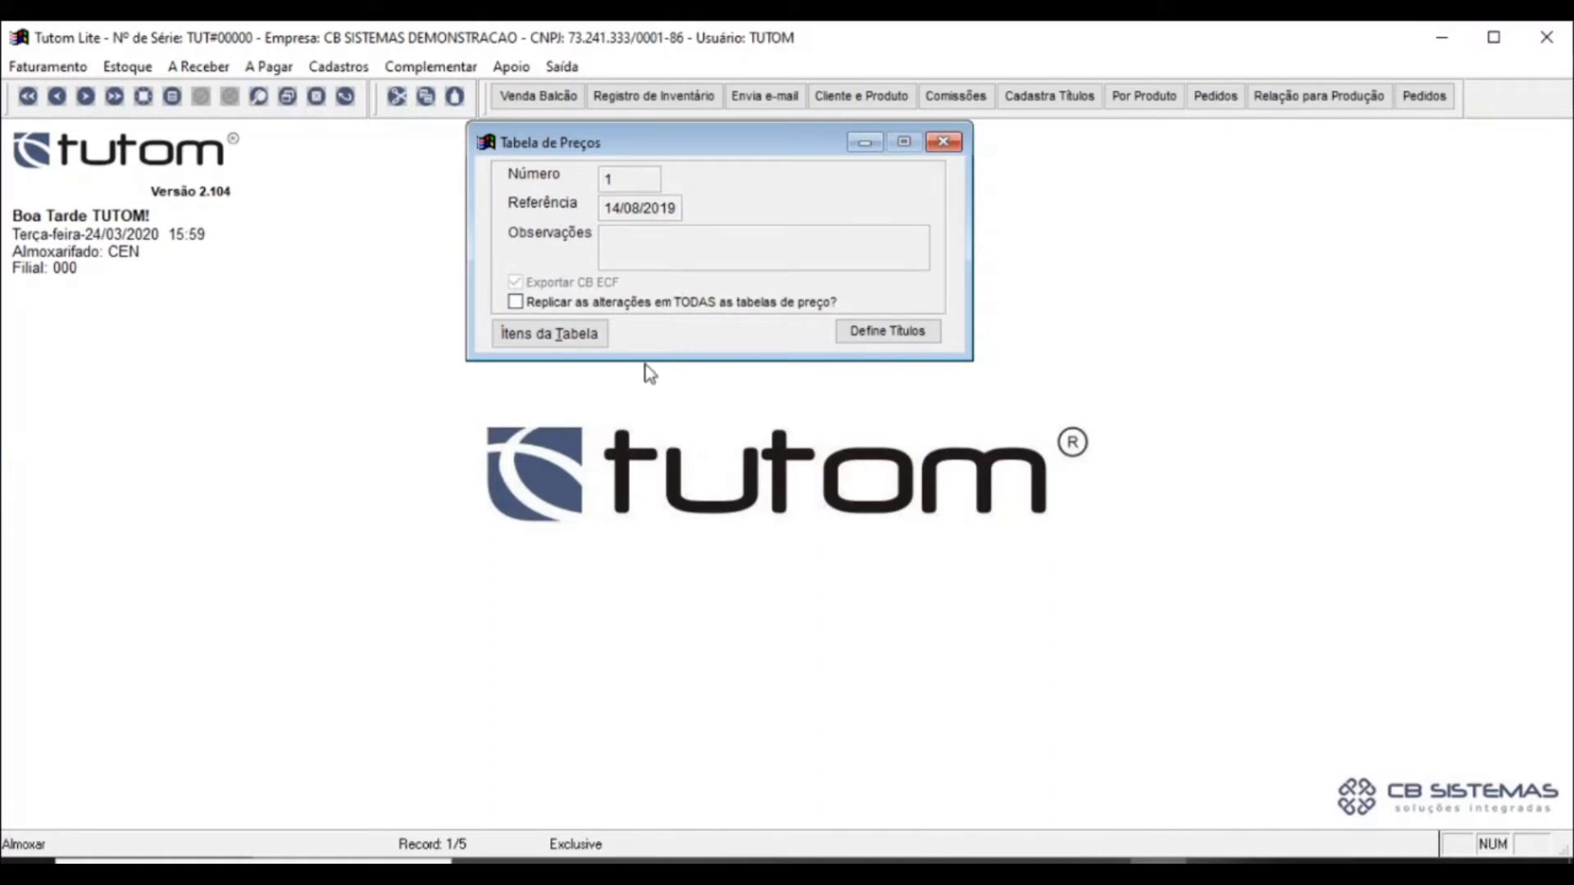
click(572, 337)
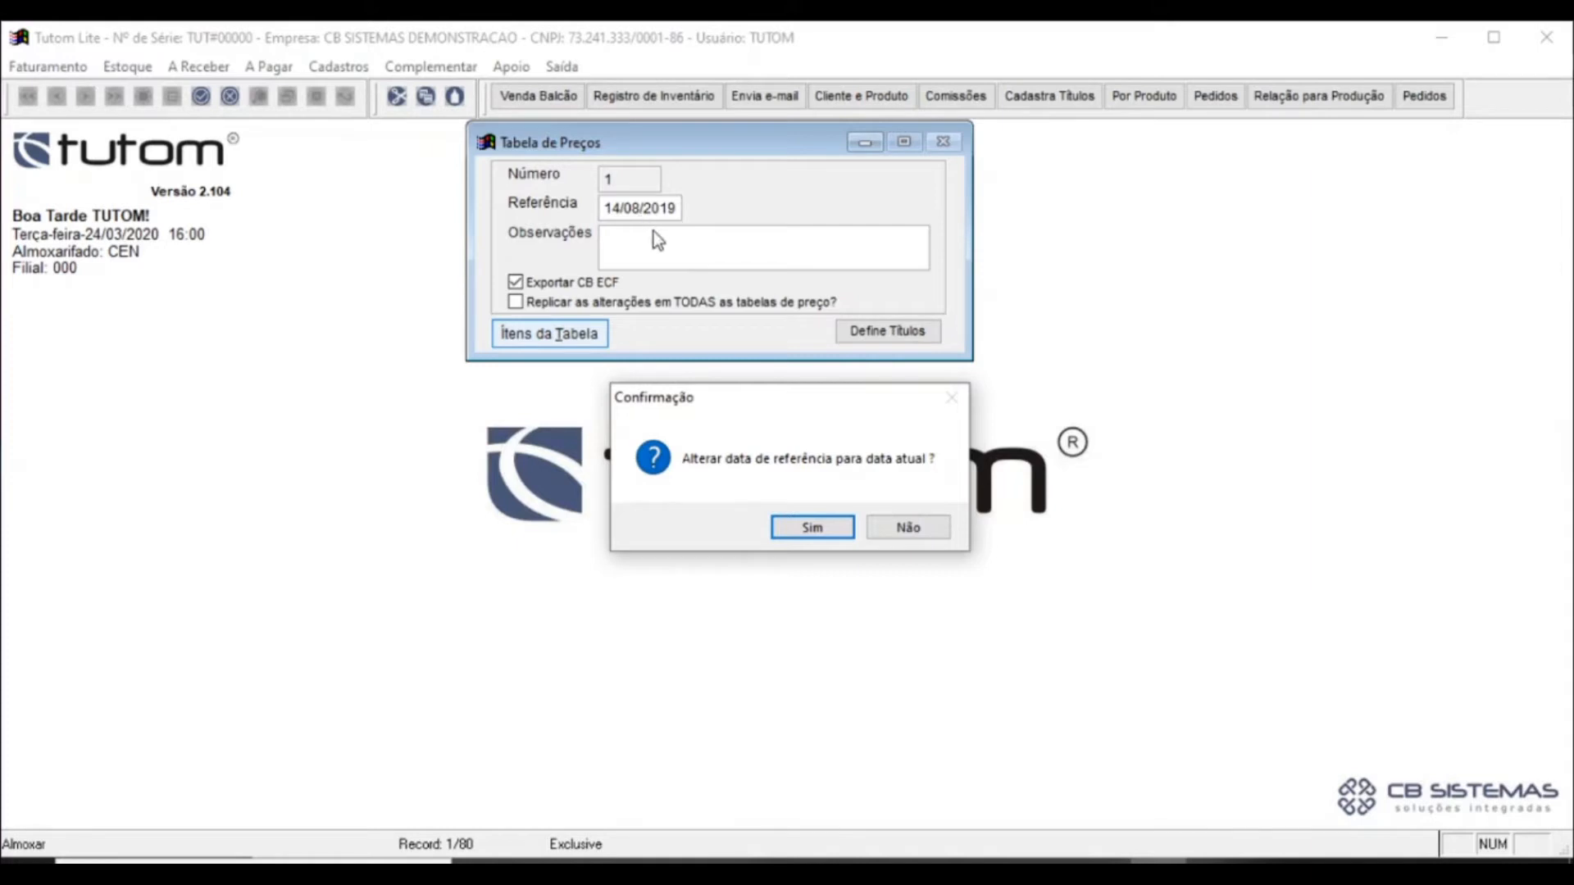
click(818, 529)
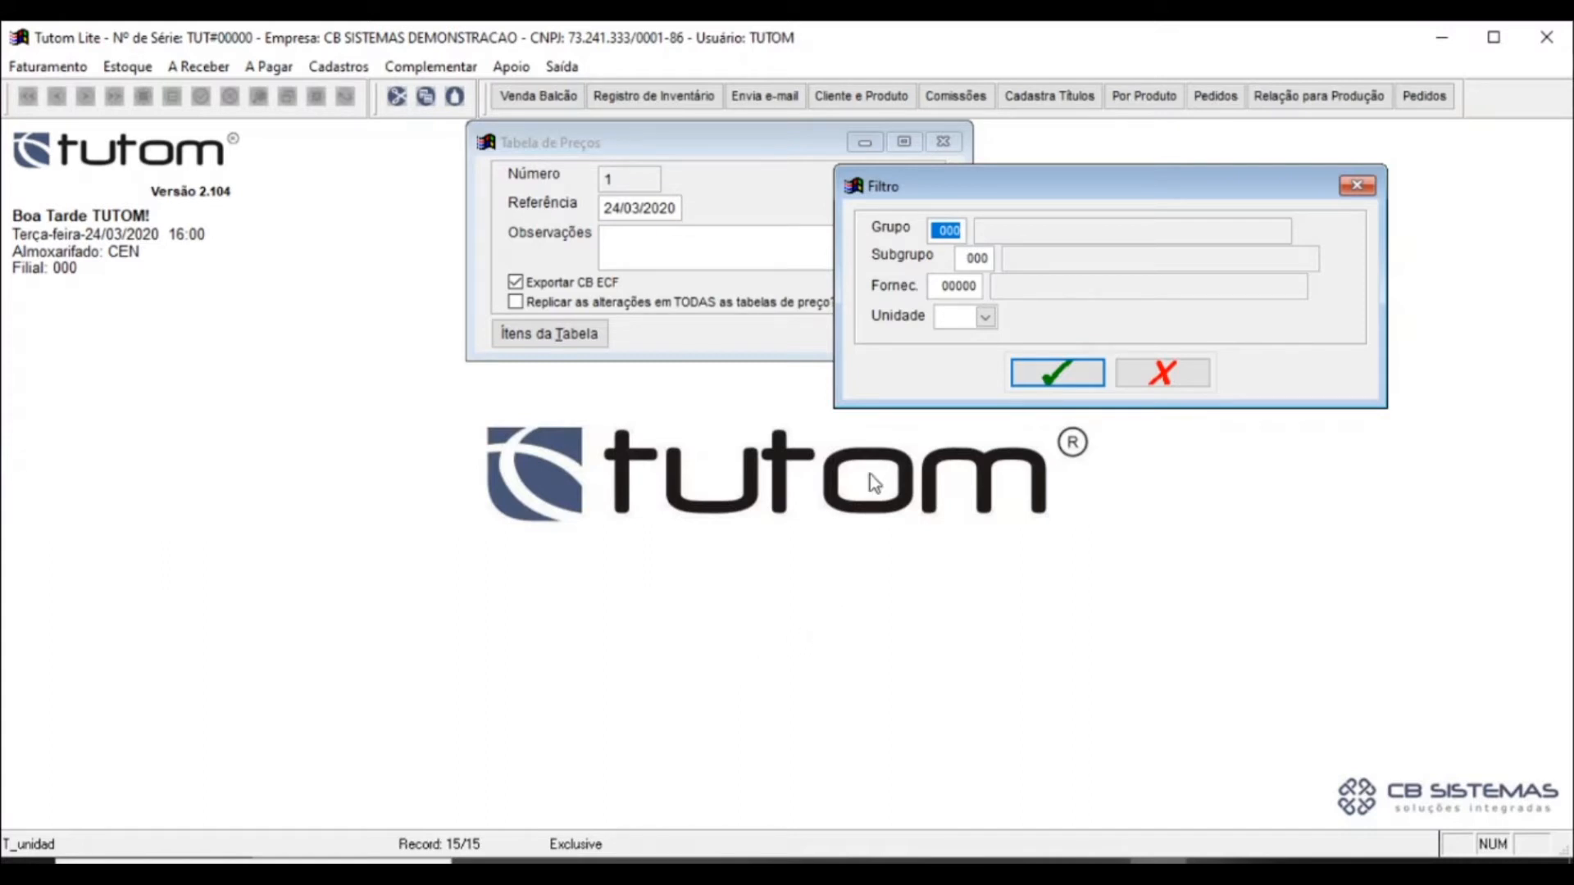
drag(966, 189, 769, 183)
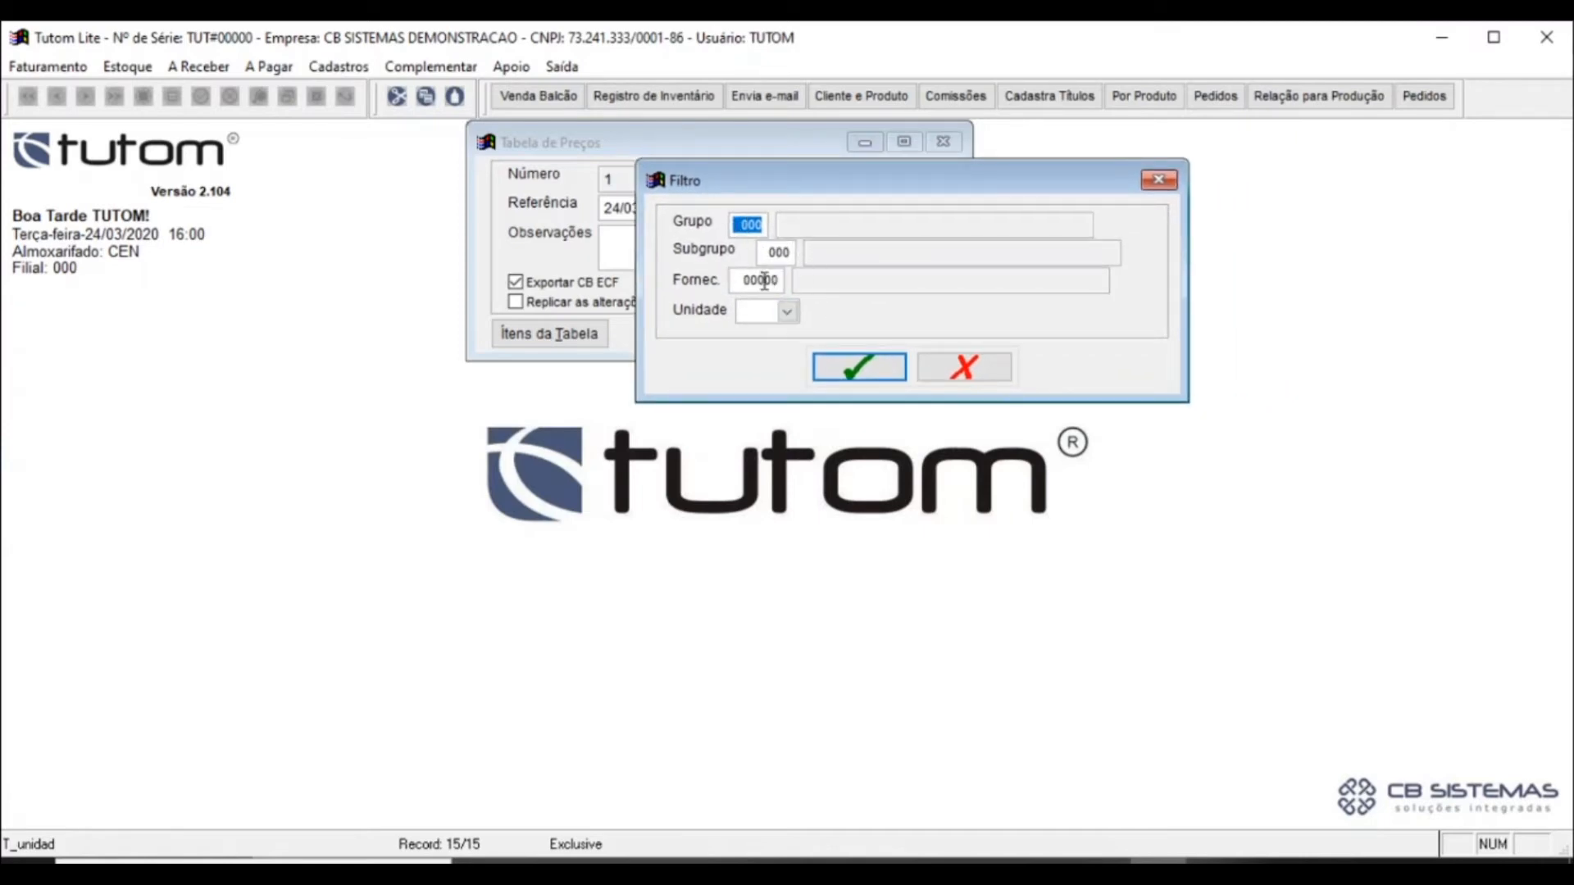
click(853, 373)
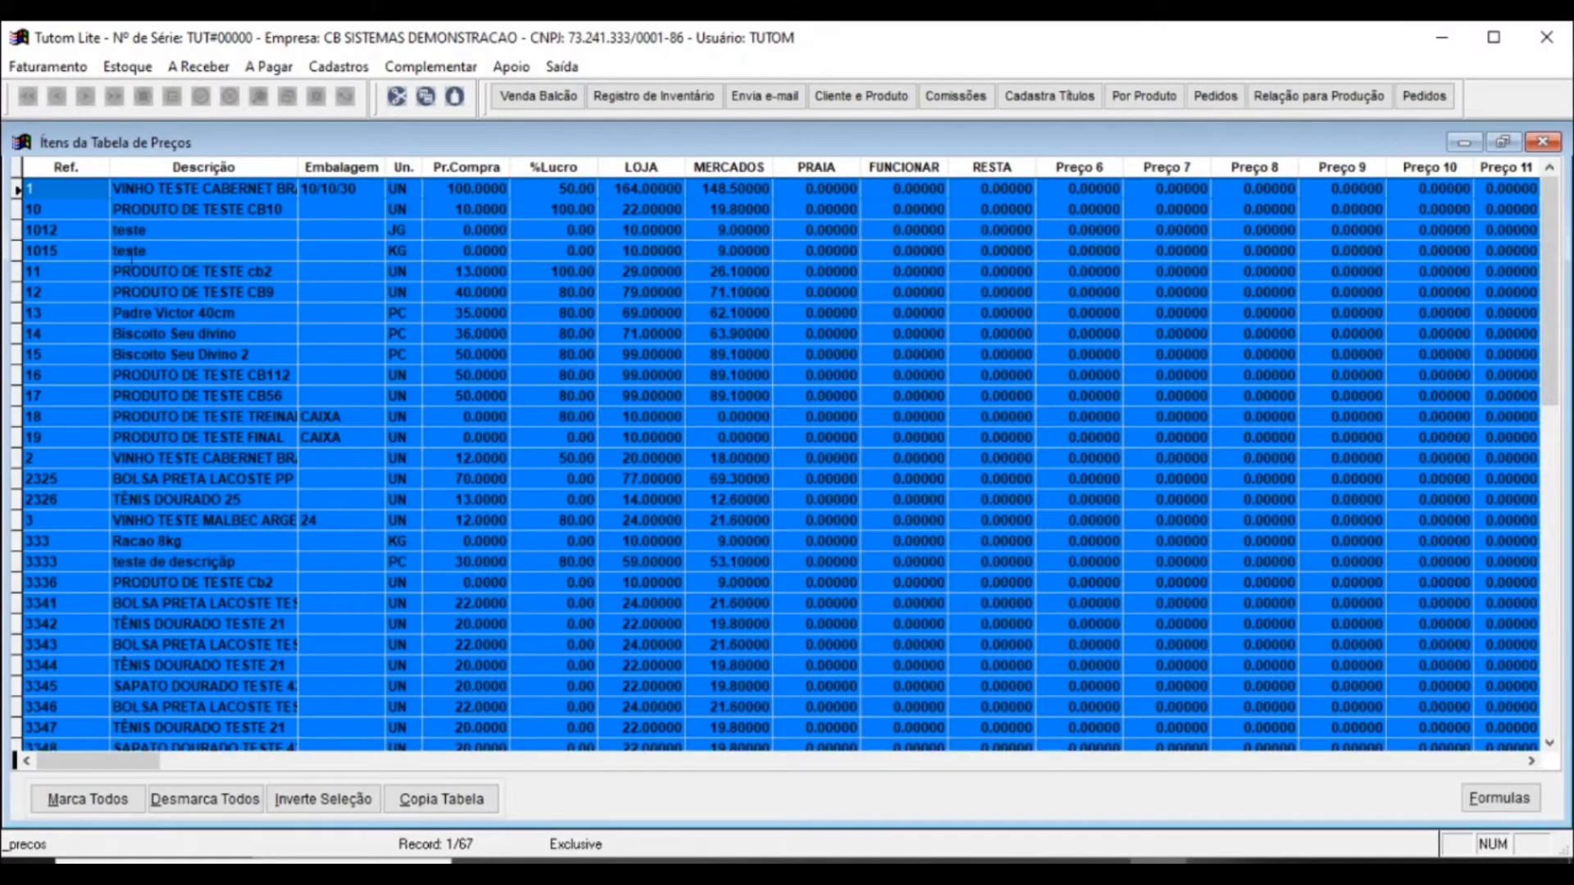
Step: Shorten the price table items window and unmark all of its products
click(309, 228)
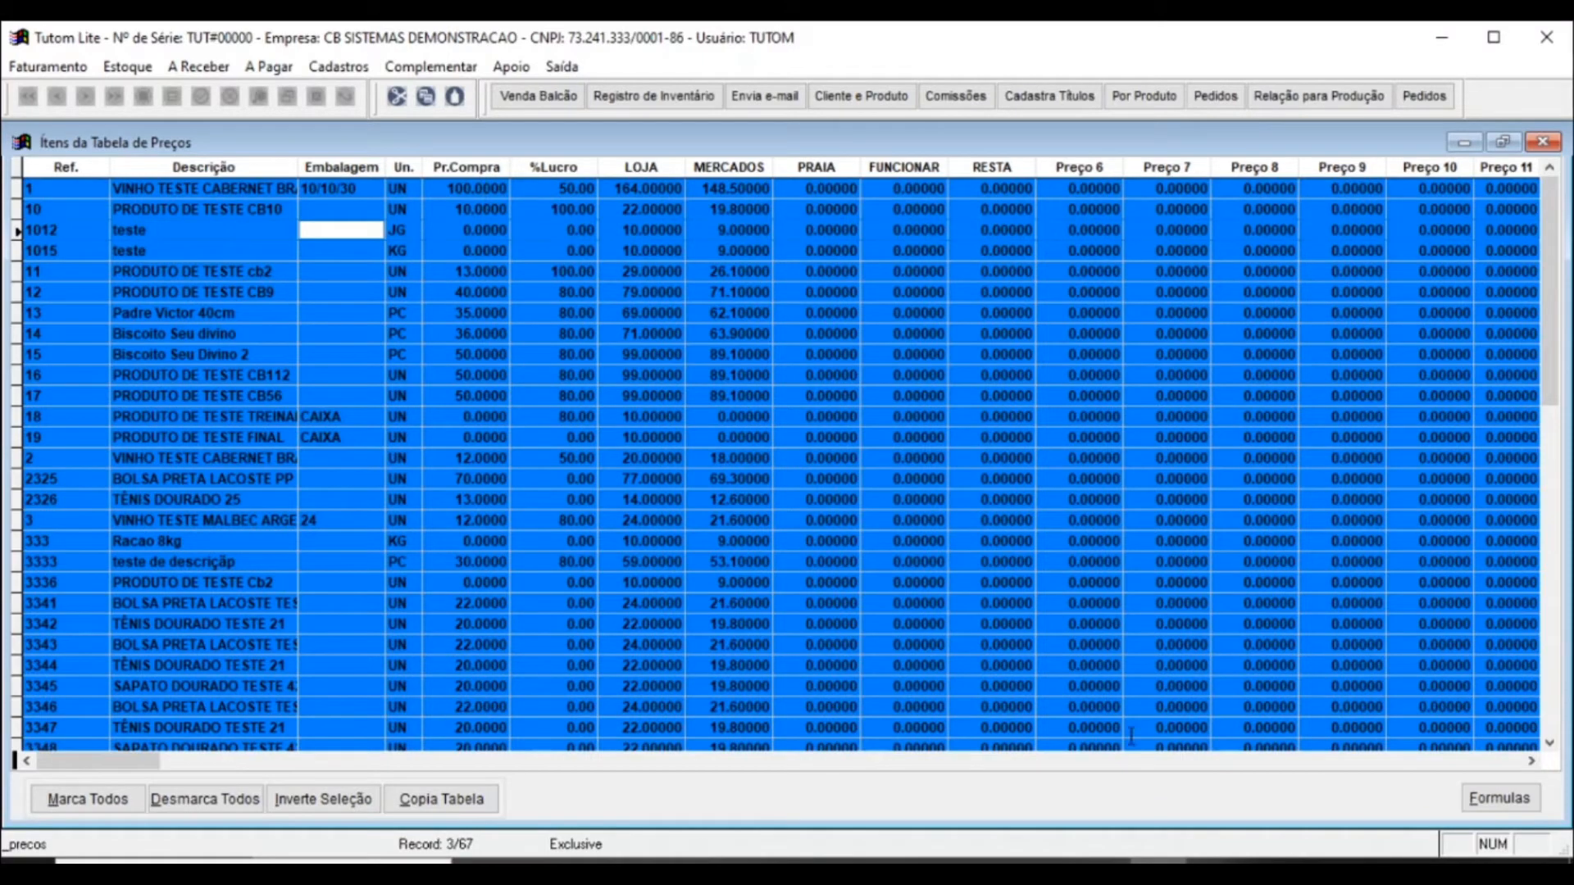
click(1503, 143)
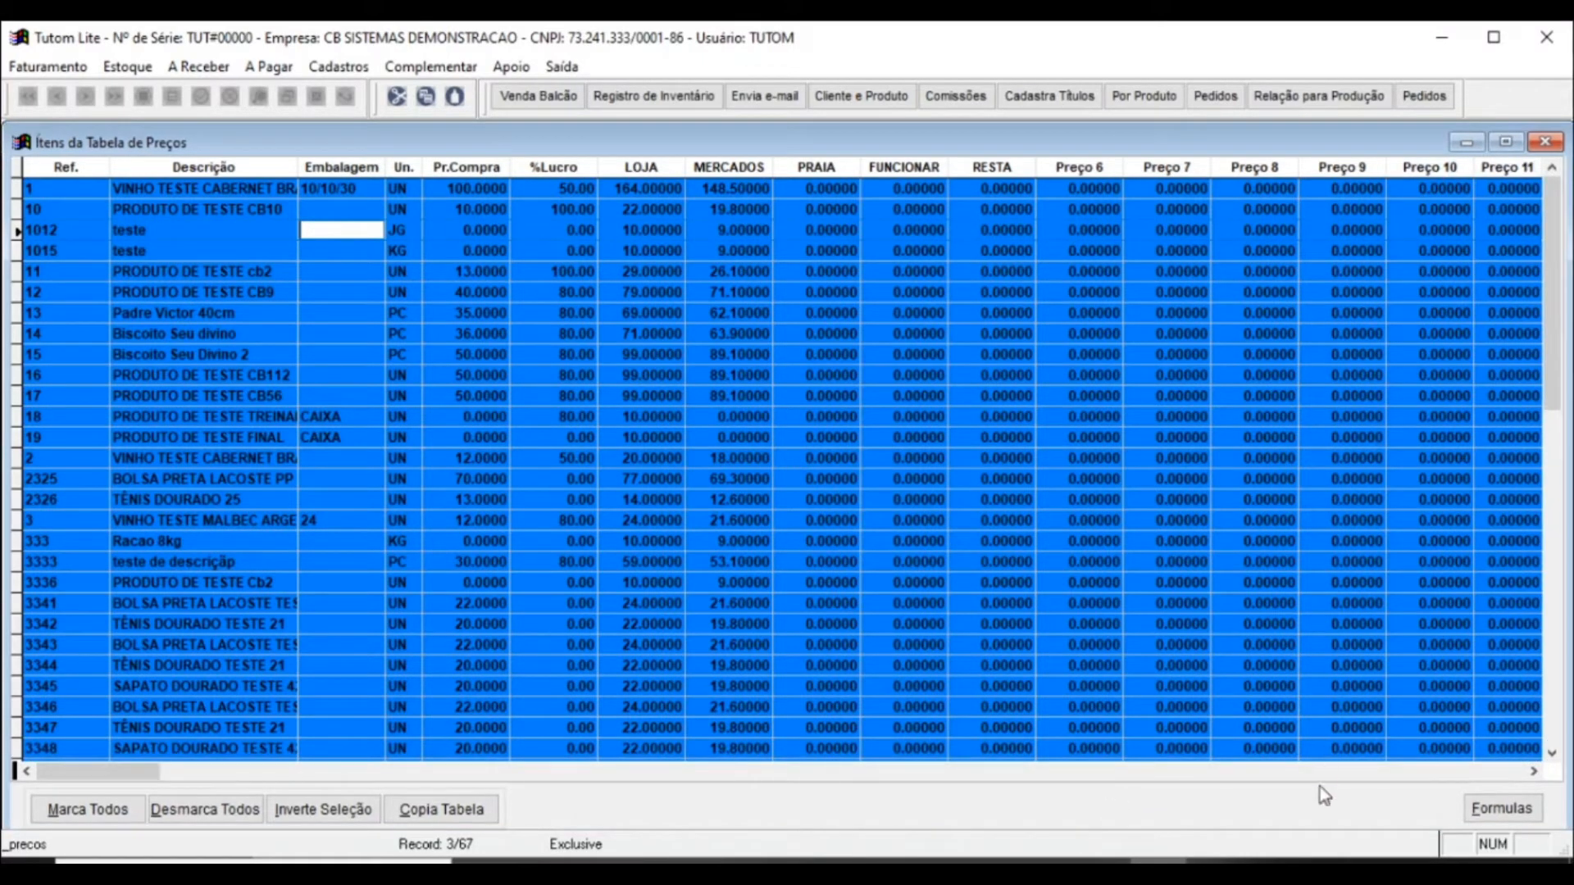
drag(1035, 151, 1016, 133)
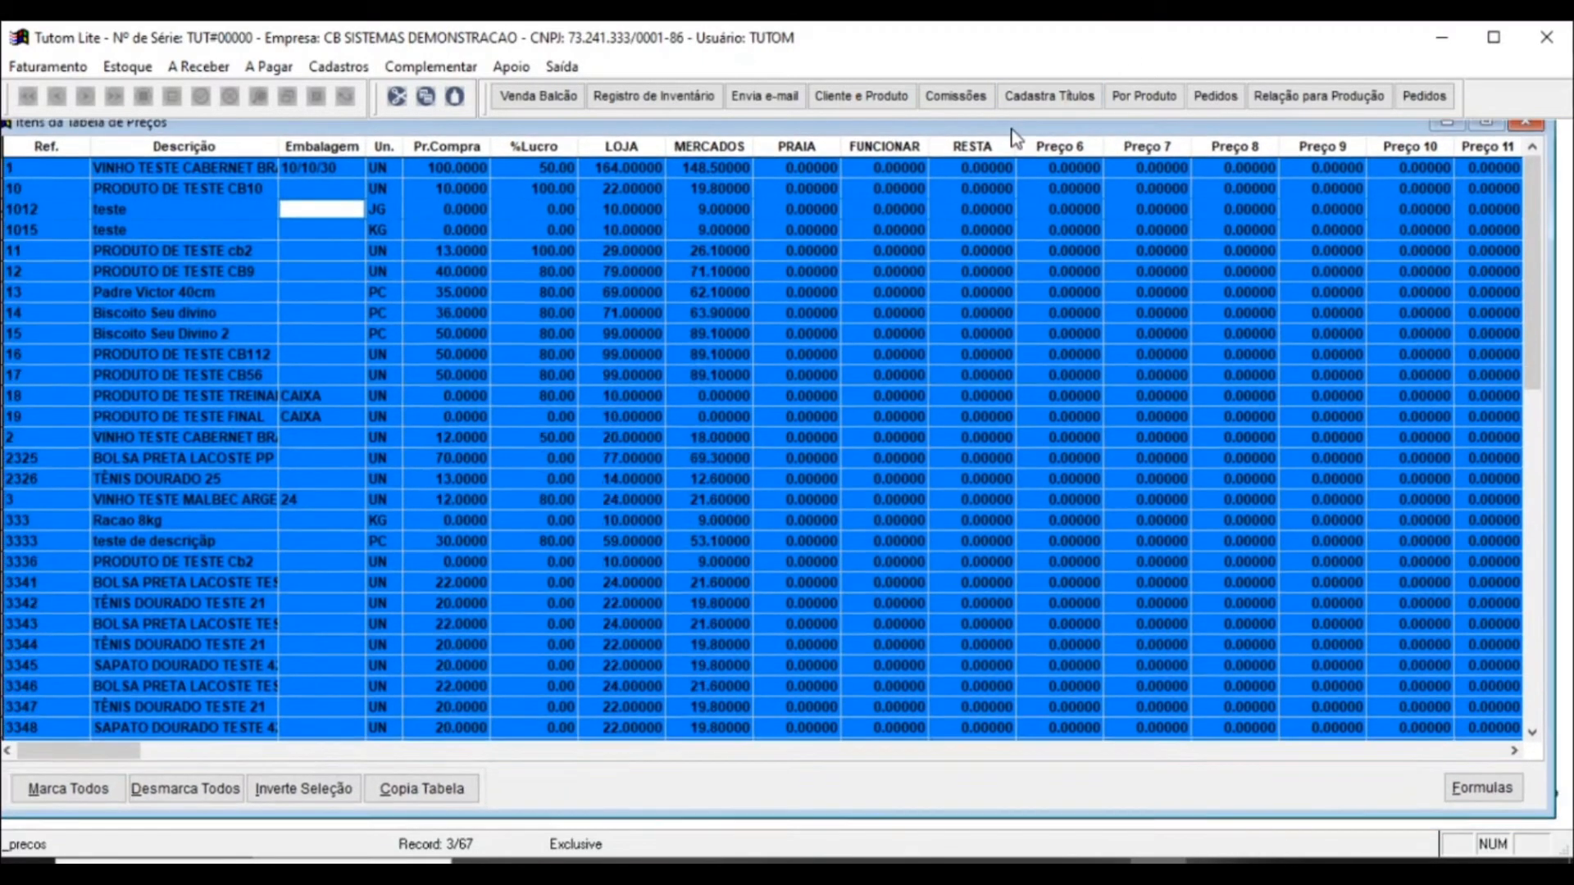
drag(1092, 816, 1152, 688)
mouse_move(1067, 133)
mouse_down()
mouse_move(1094, 168)
mouse_move(1084, 148)
mouse_up()
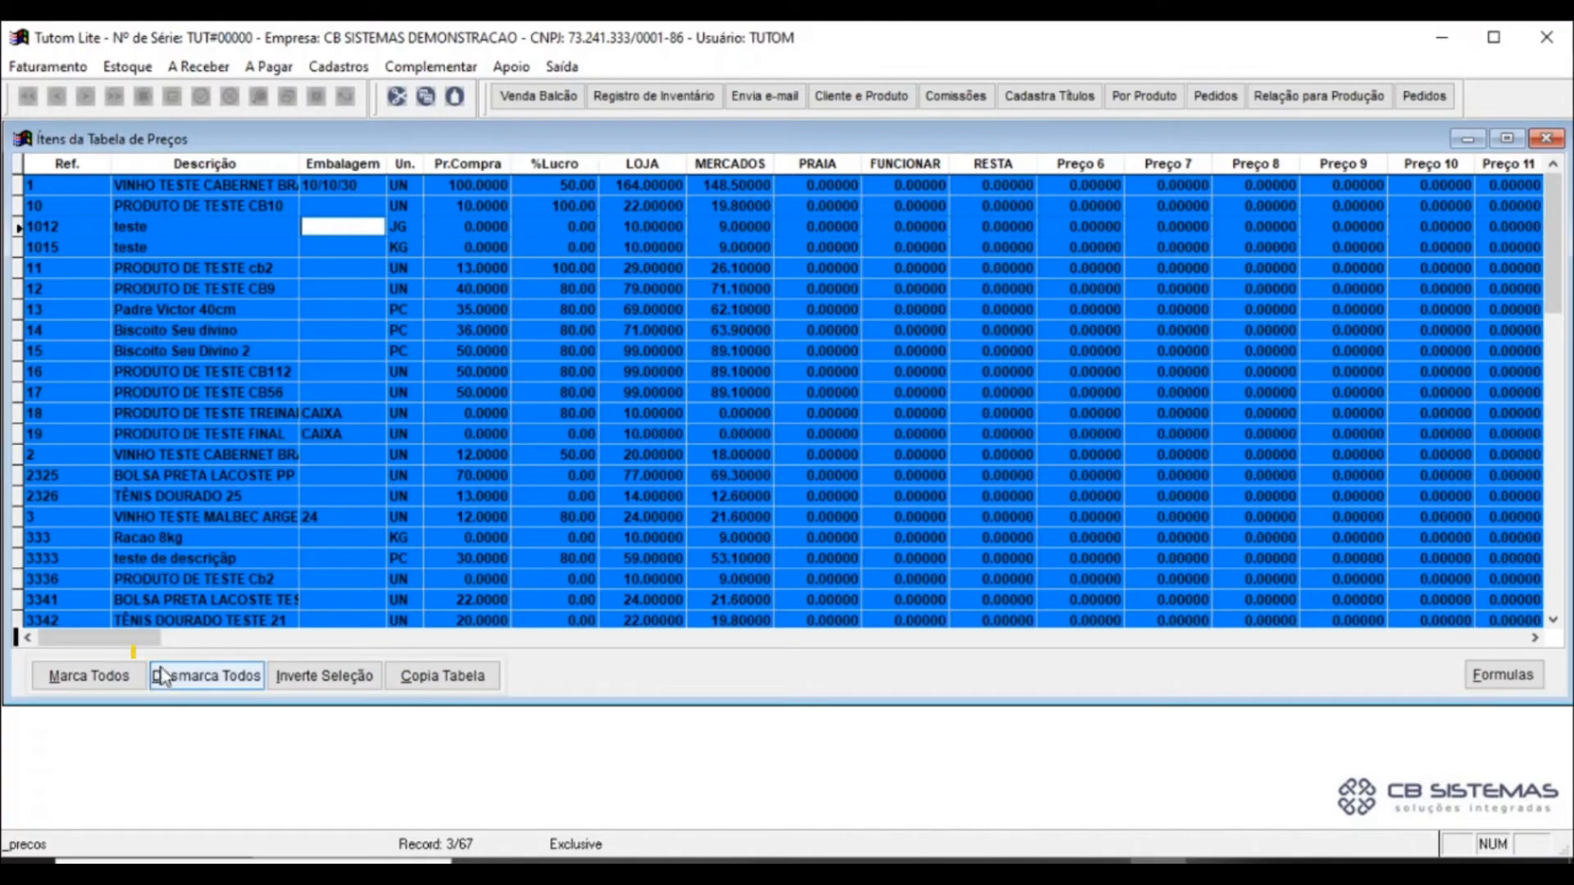
click(184, 680)
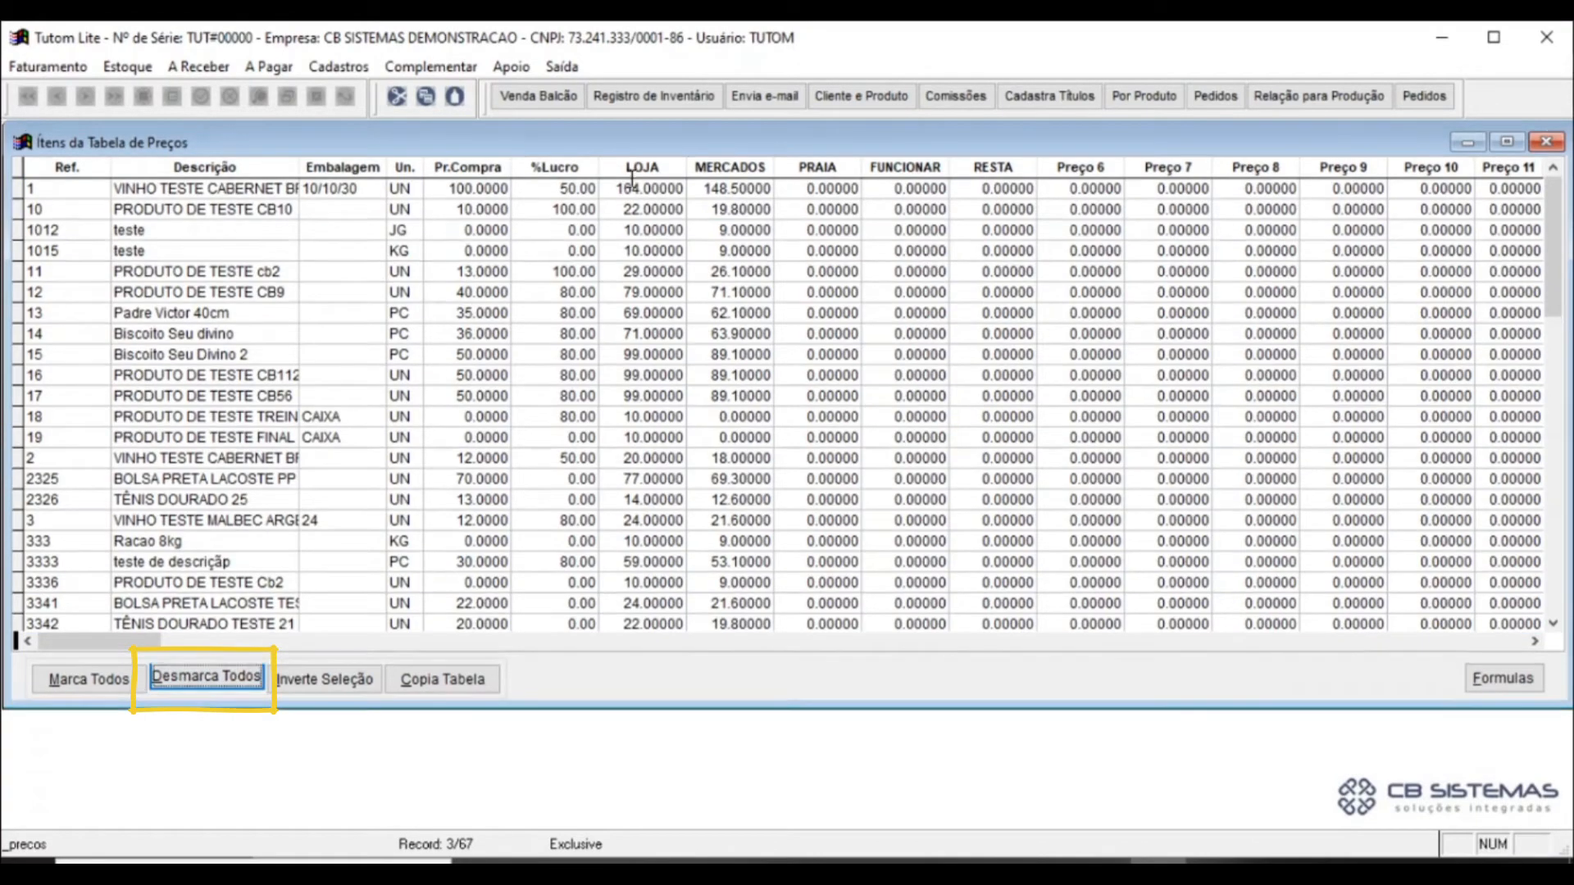
Step: Set the PRAIA price of the product with reference 1 to 10
click(662, 231)
key(Up)
key(Right)
key(Right)
key(Right)
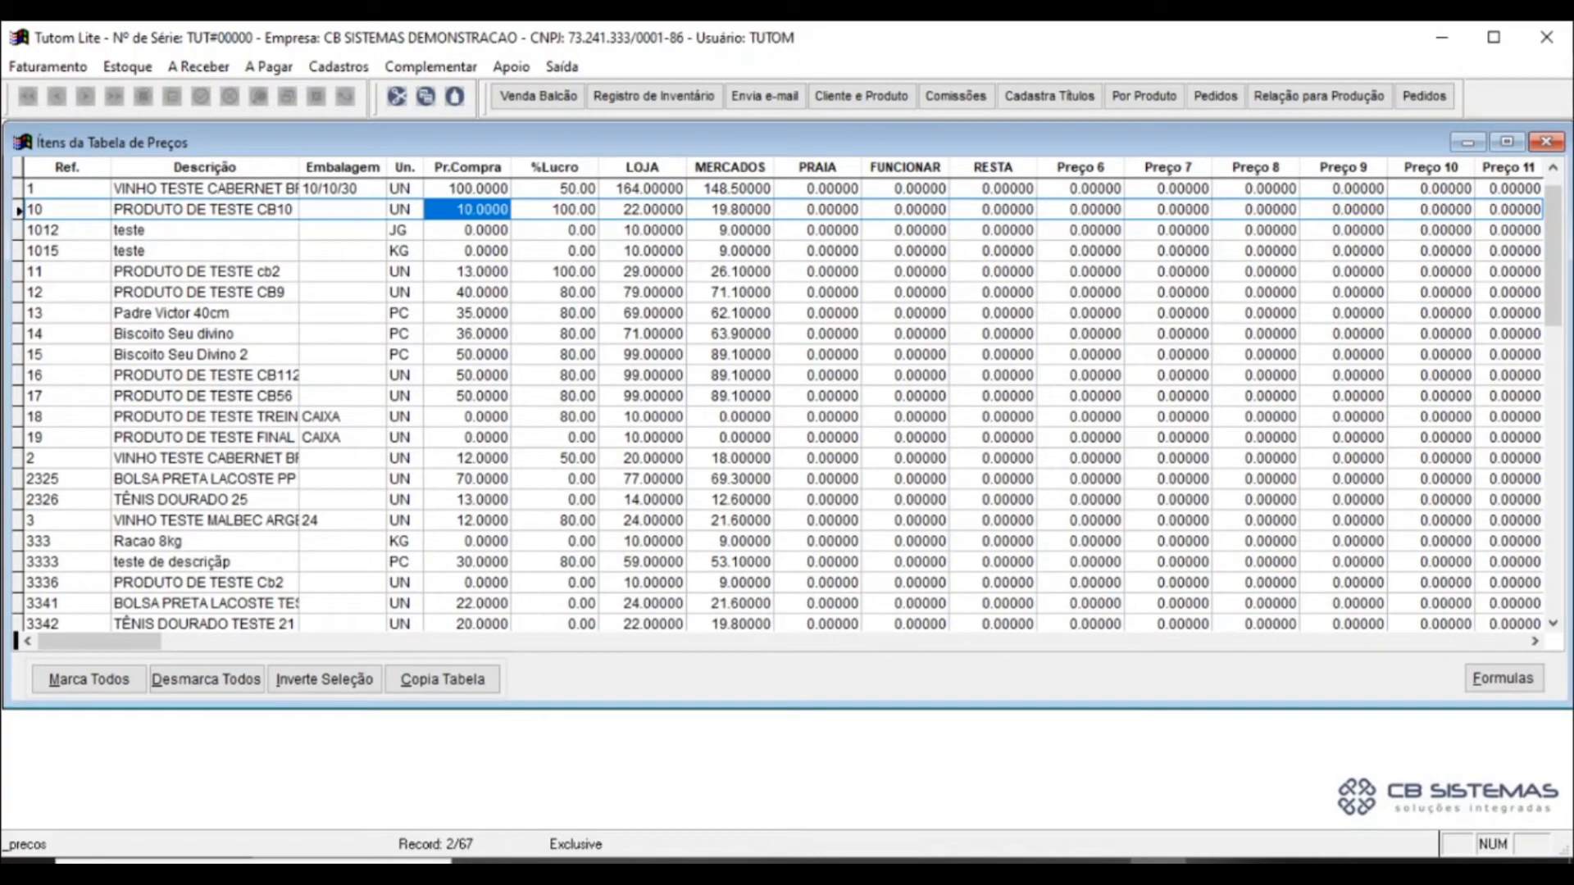
key(Right)
key(Right)
key(Right)
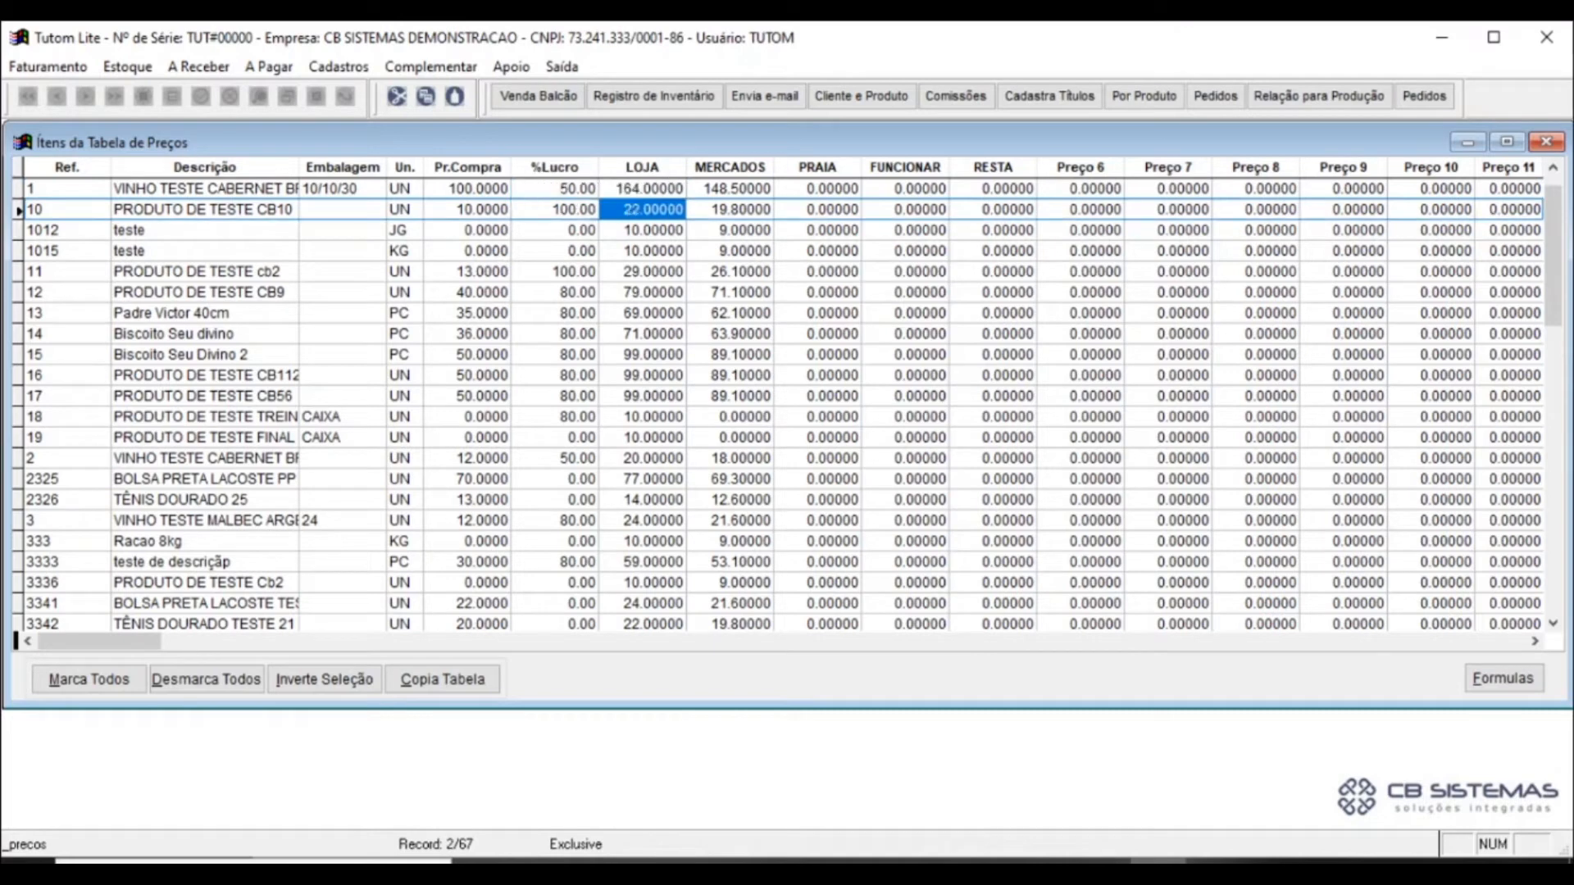
key(Up)
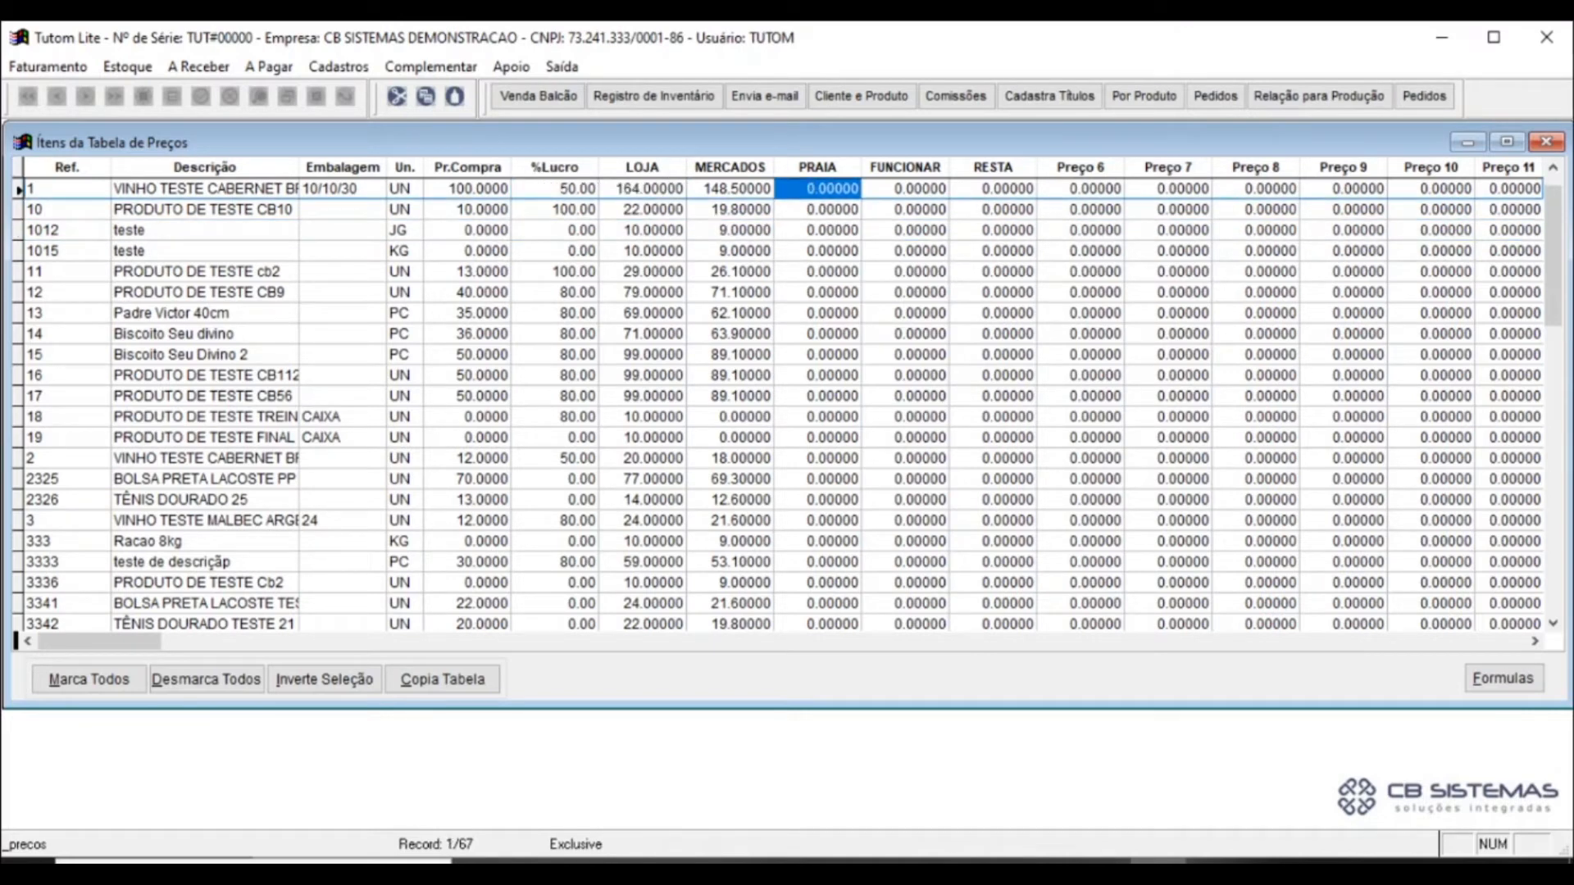
text(10)
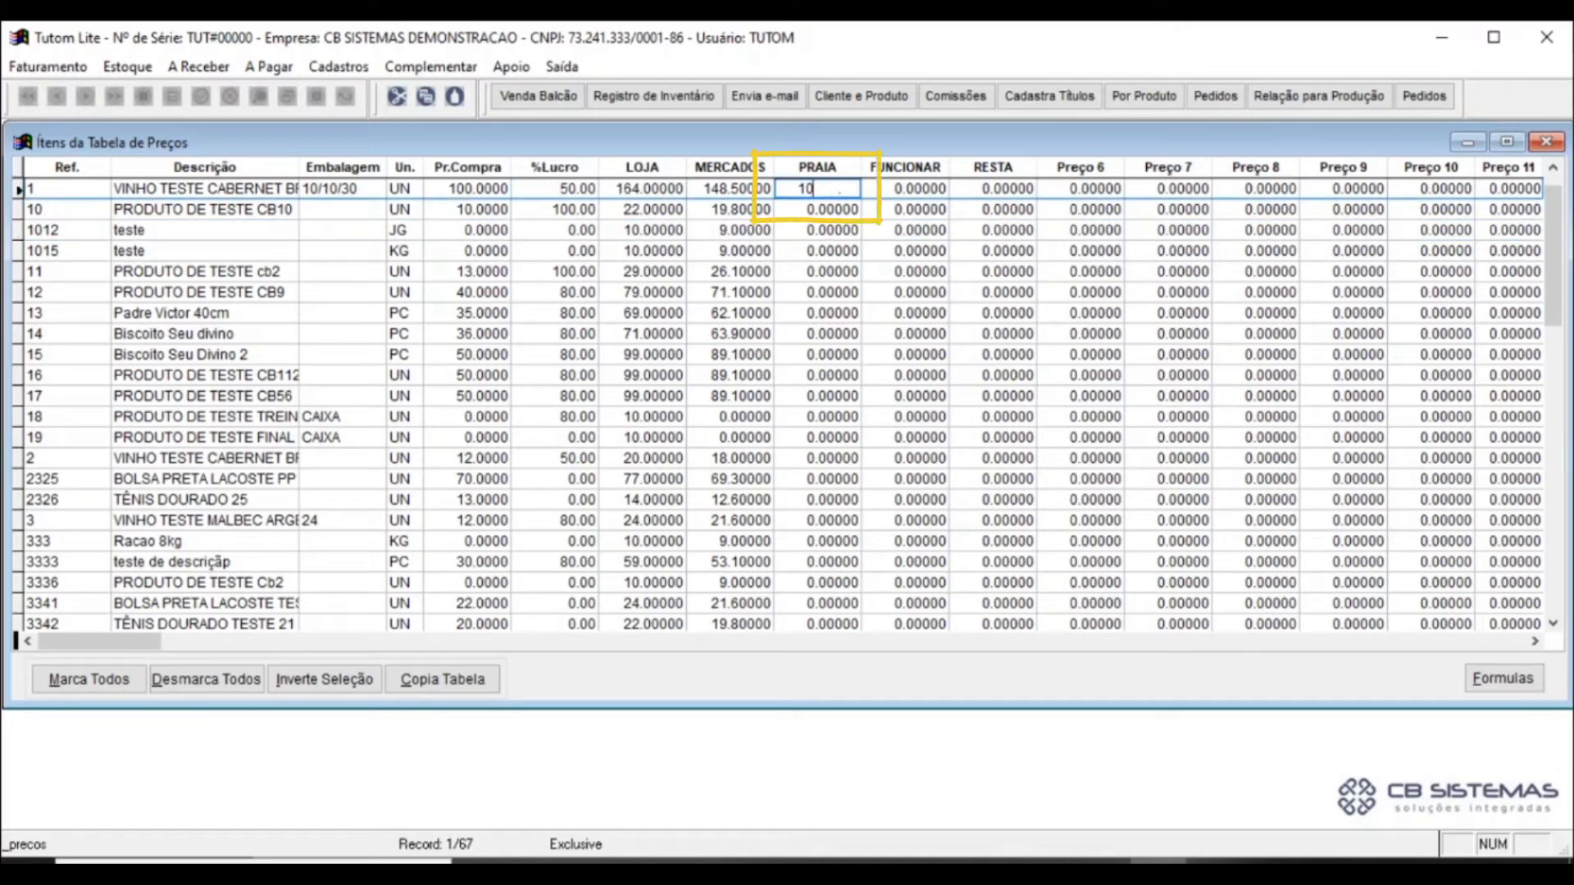
key(Down)
Step: Set the LOJA price of the product with reference 1 to 175
key(Left)
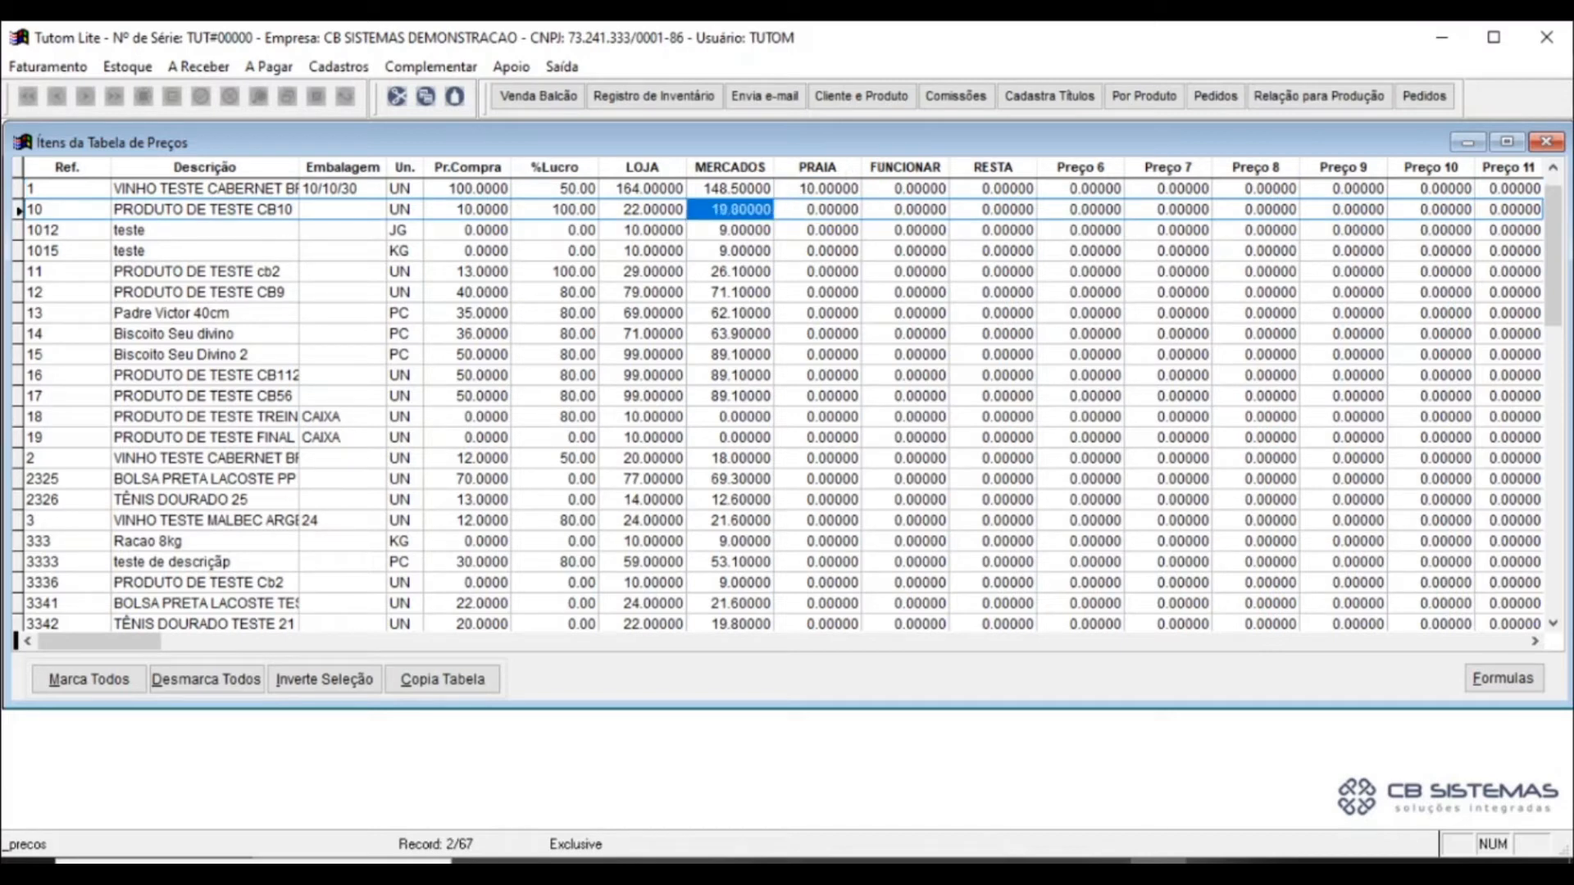
key(Up)
key(Left)
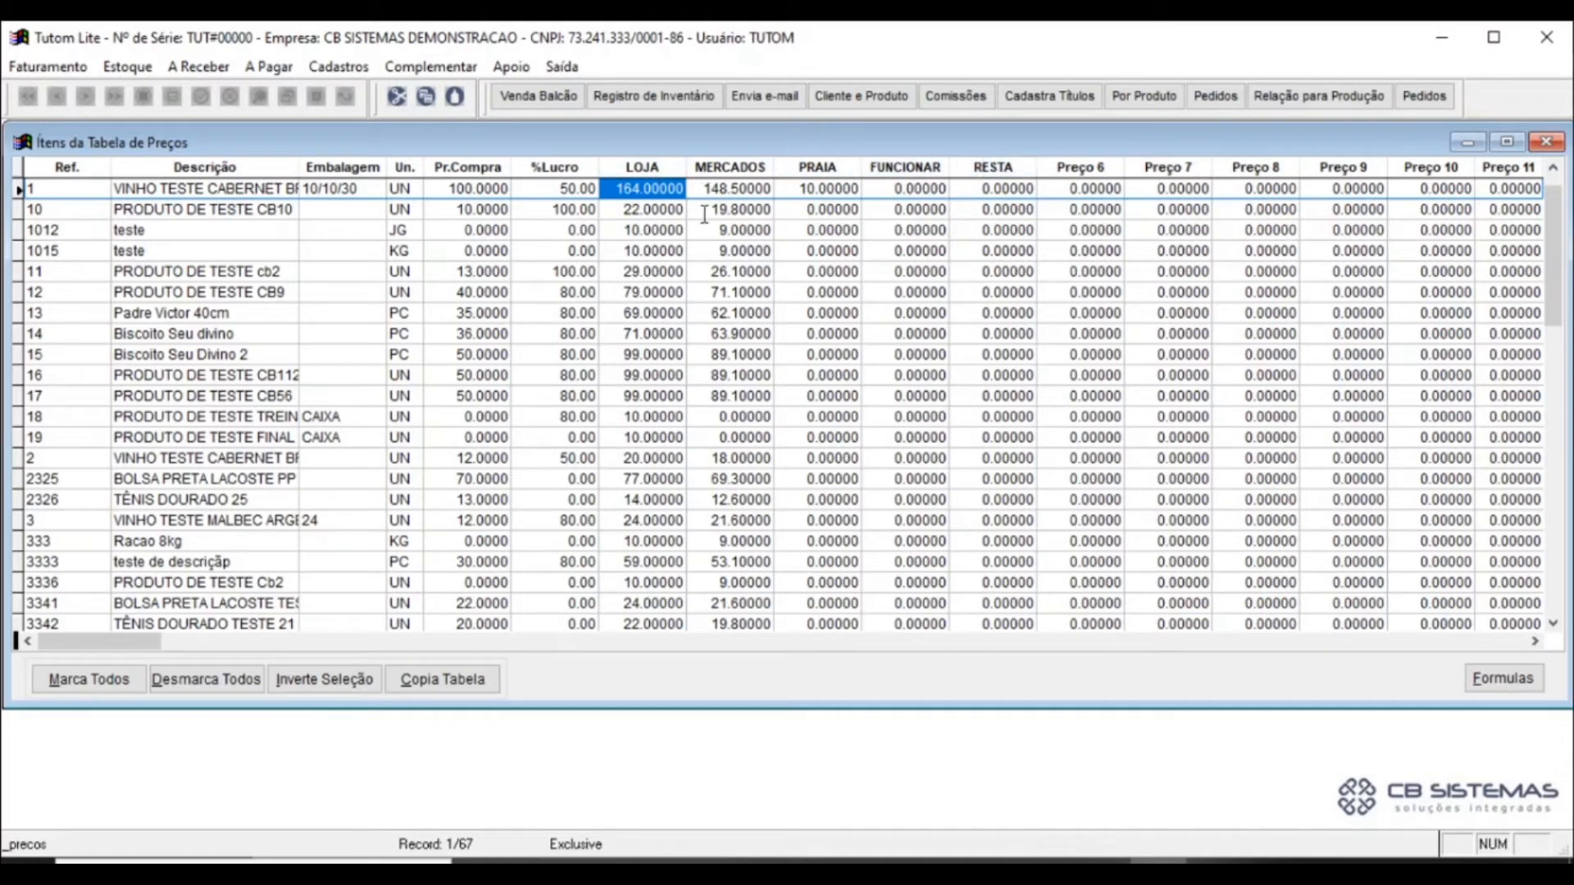
key(Down)
key(Up)
text(175)
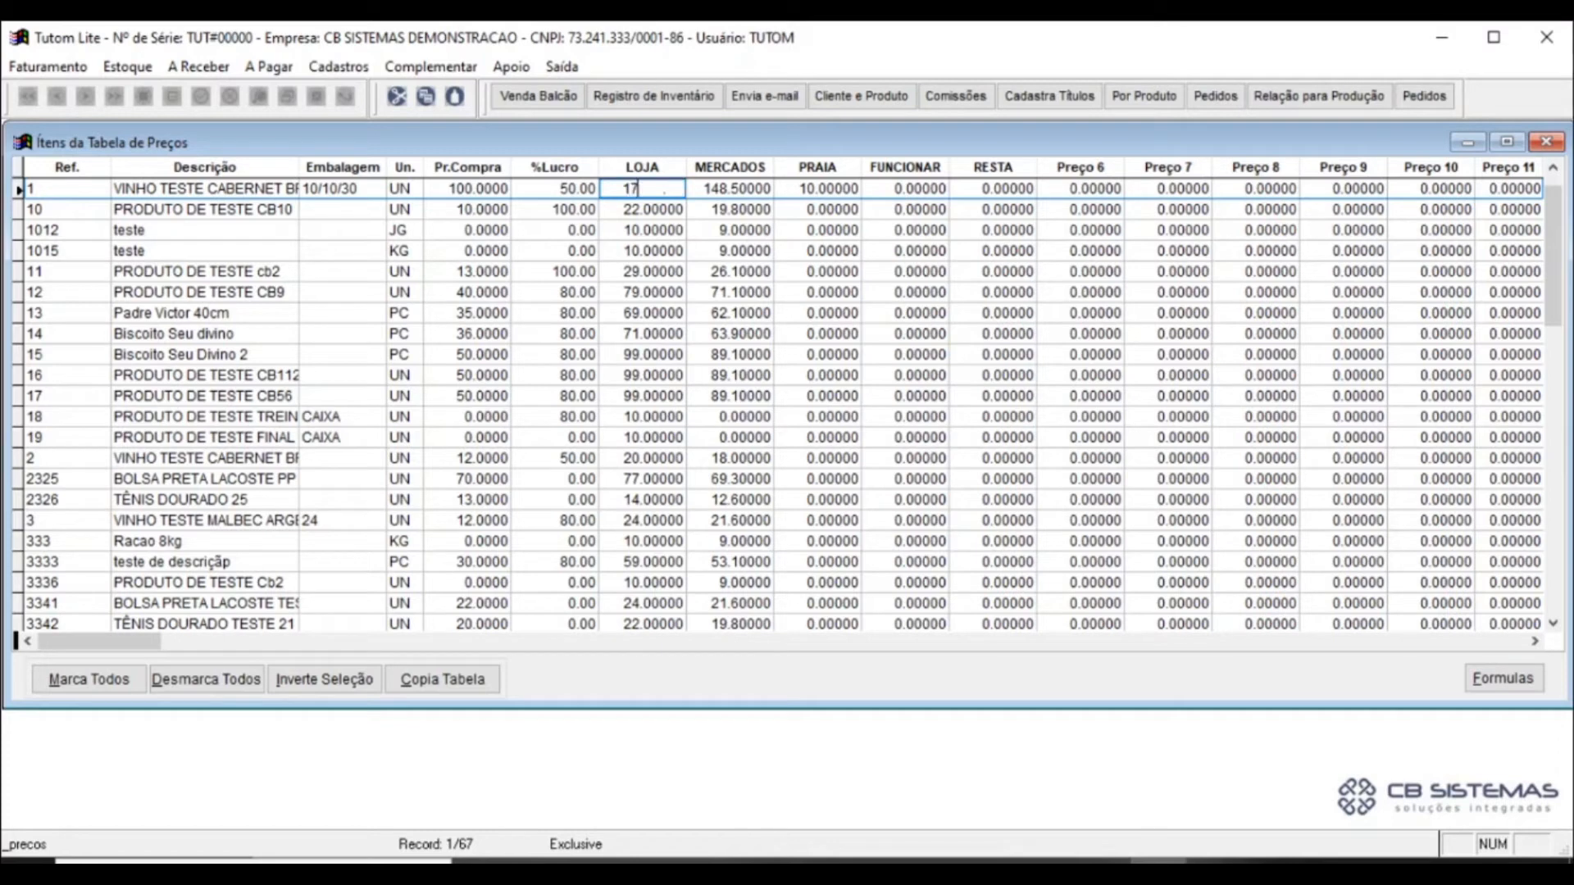
key(Return)
Step: Examine the purchase price and profit percentage of the product with reference 1
key(Down)
key(Left)
key(Up)
key(Left)
key(Left)
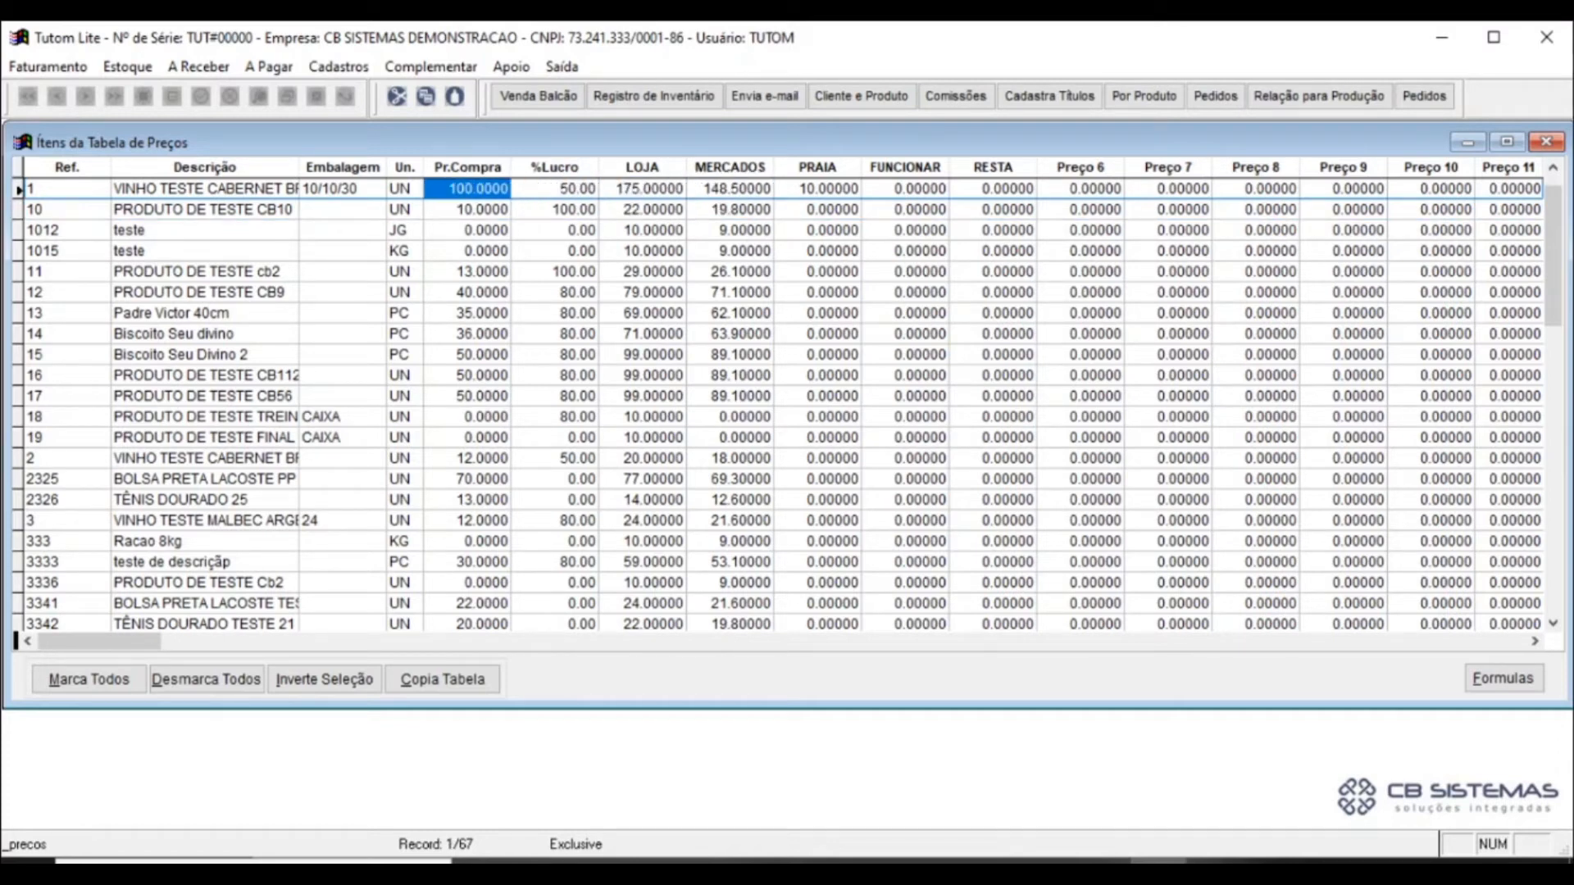
key(Right)
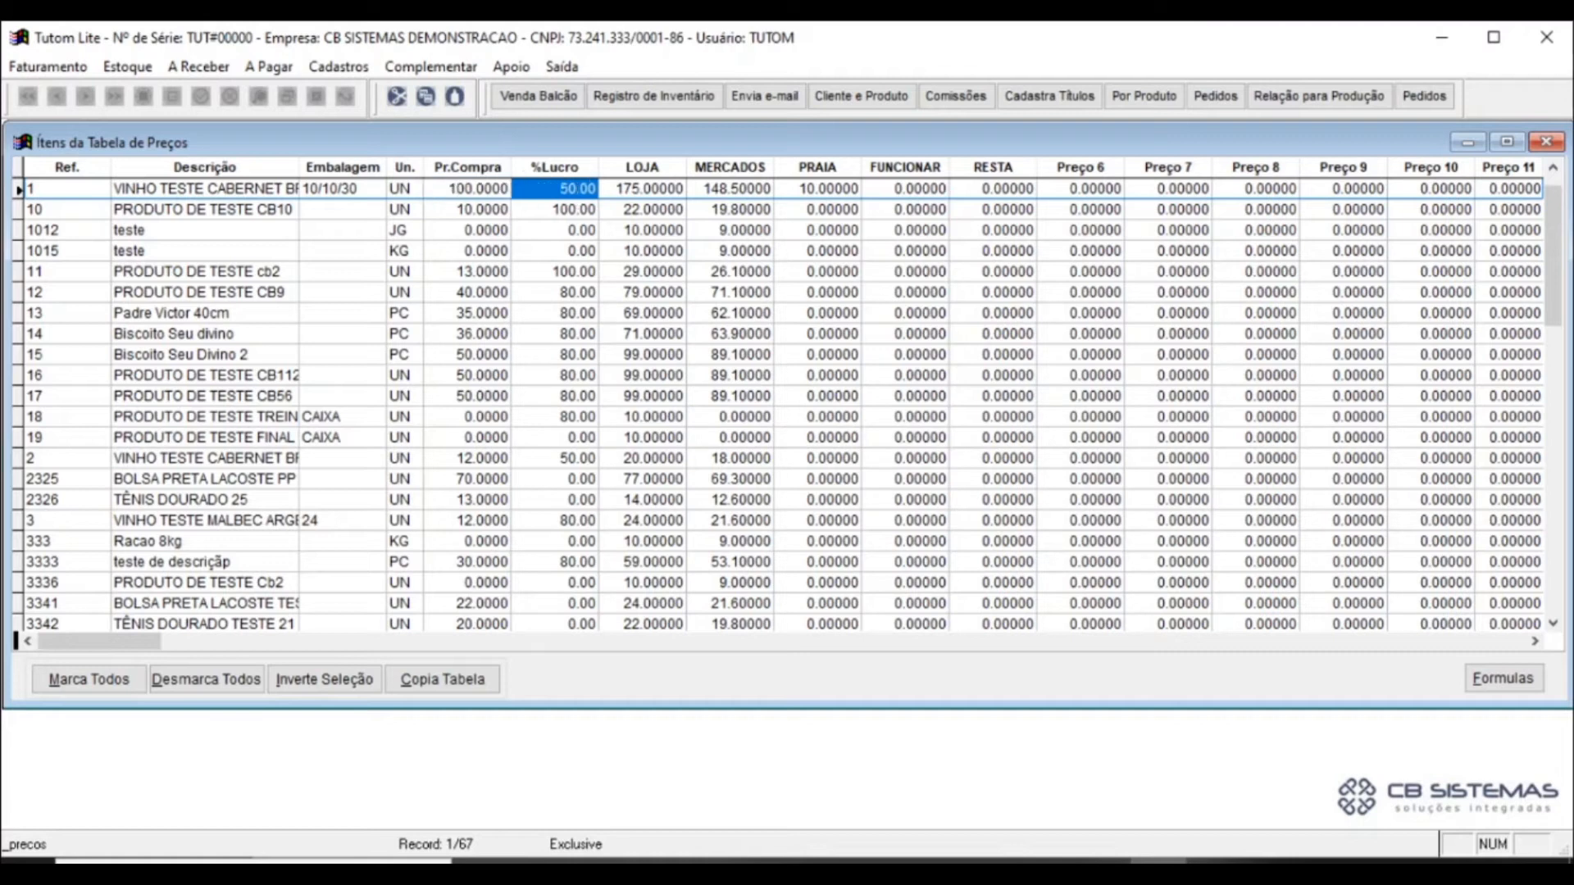
key(Down)
key(Up)
key(Down)
key(Up)
key(Left)
key(Right)
Step: Open the price formulas beside the items list and set the LOJA formula's rounding to 2 decimal places
click(1517, 663)
drag(674, 710, 660, 565)
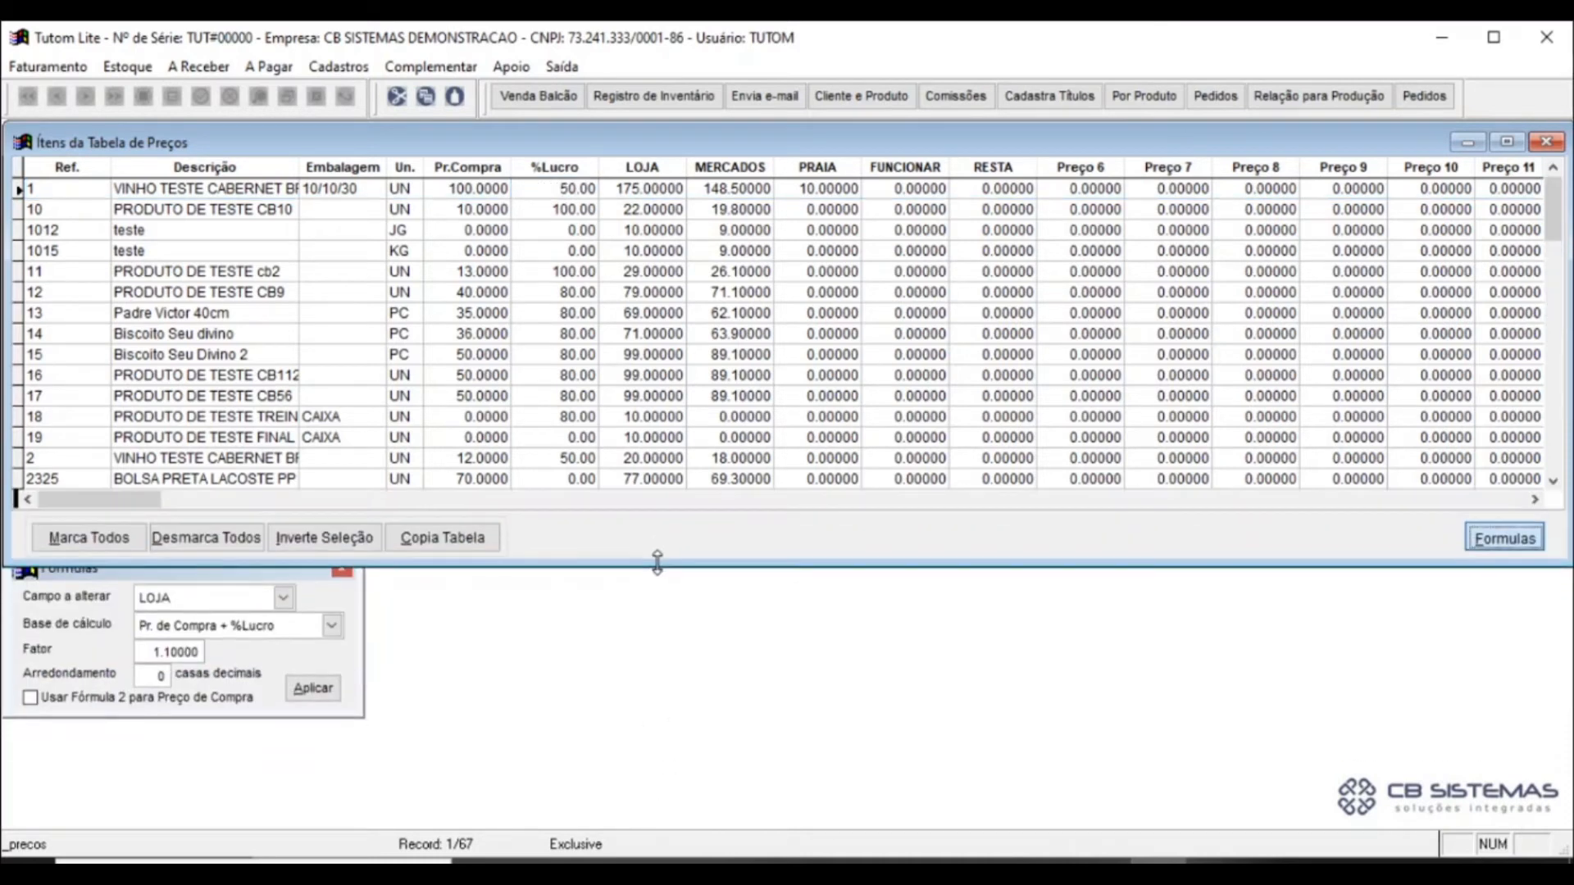
mouse_move(245, 579)
mouse_down()
mouse_move(270, 588)
mouse_move(249, 598)
mouse_up()
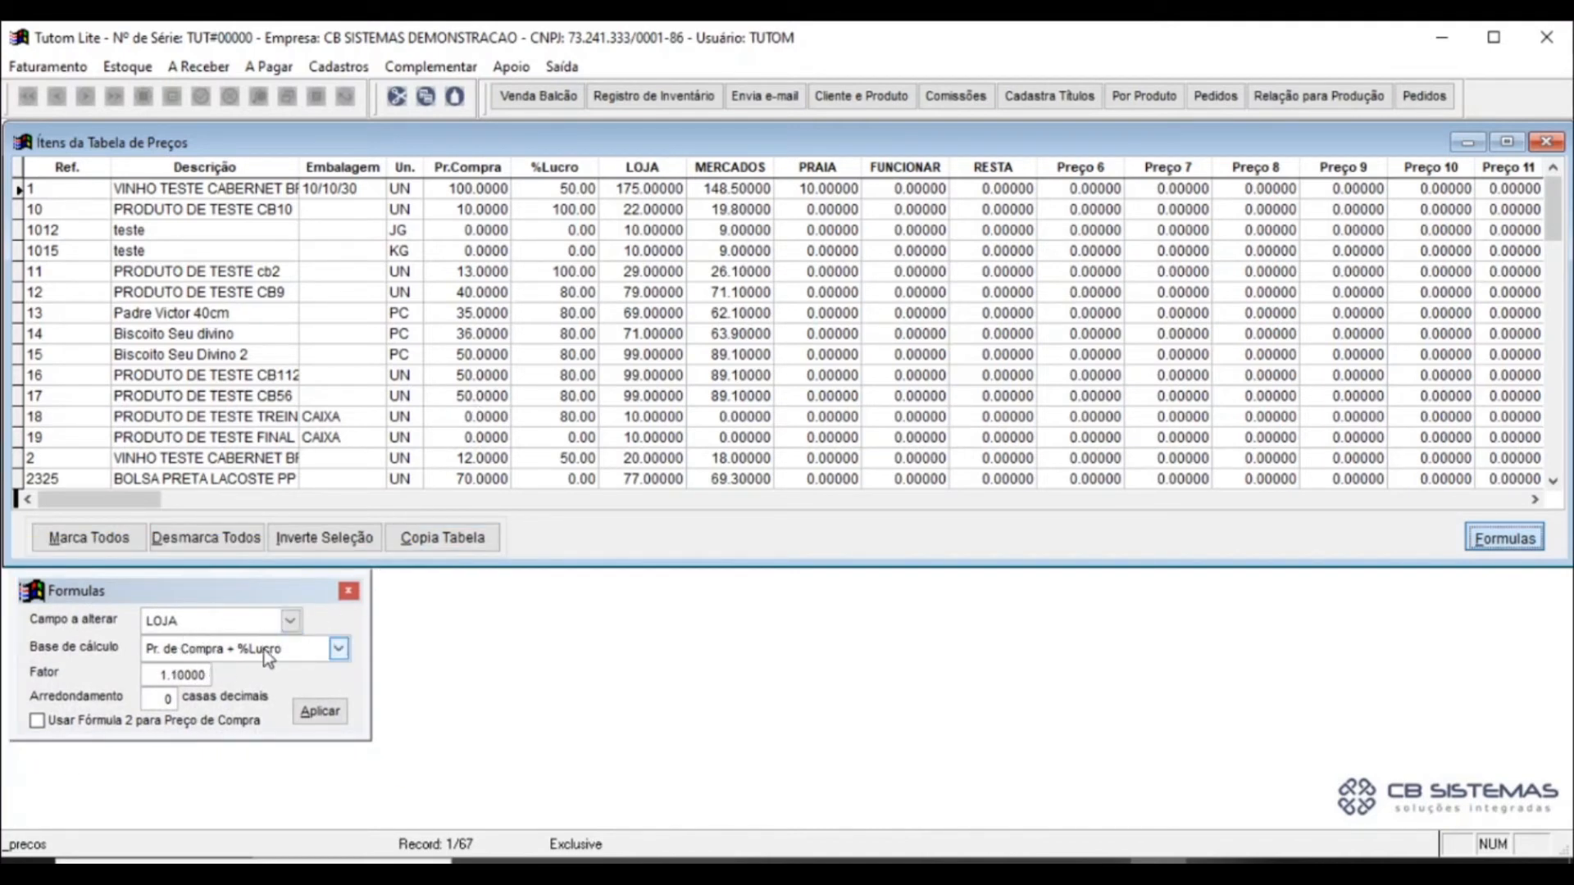
drag(154, 676, 210, 679)
click(182, 673)
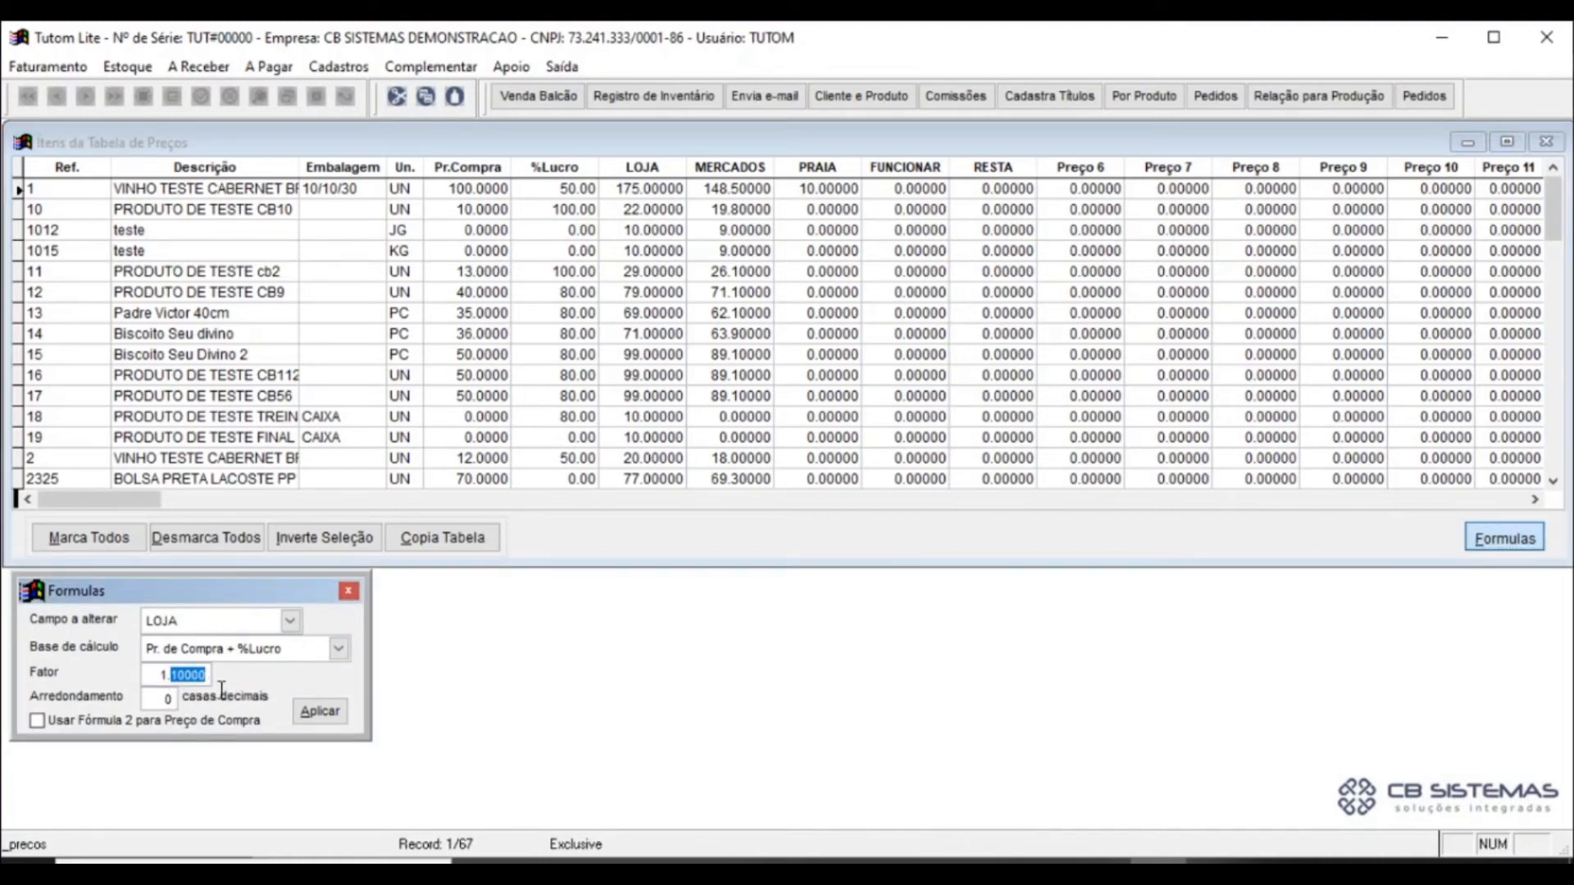
key(Tab)
text(2)
key(Tab)
key(Tab)
click(195, 669)
Step: Mark all products, apply the LOJA formula to them and save the formula for this price
click(89, 538)
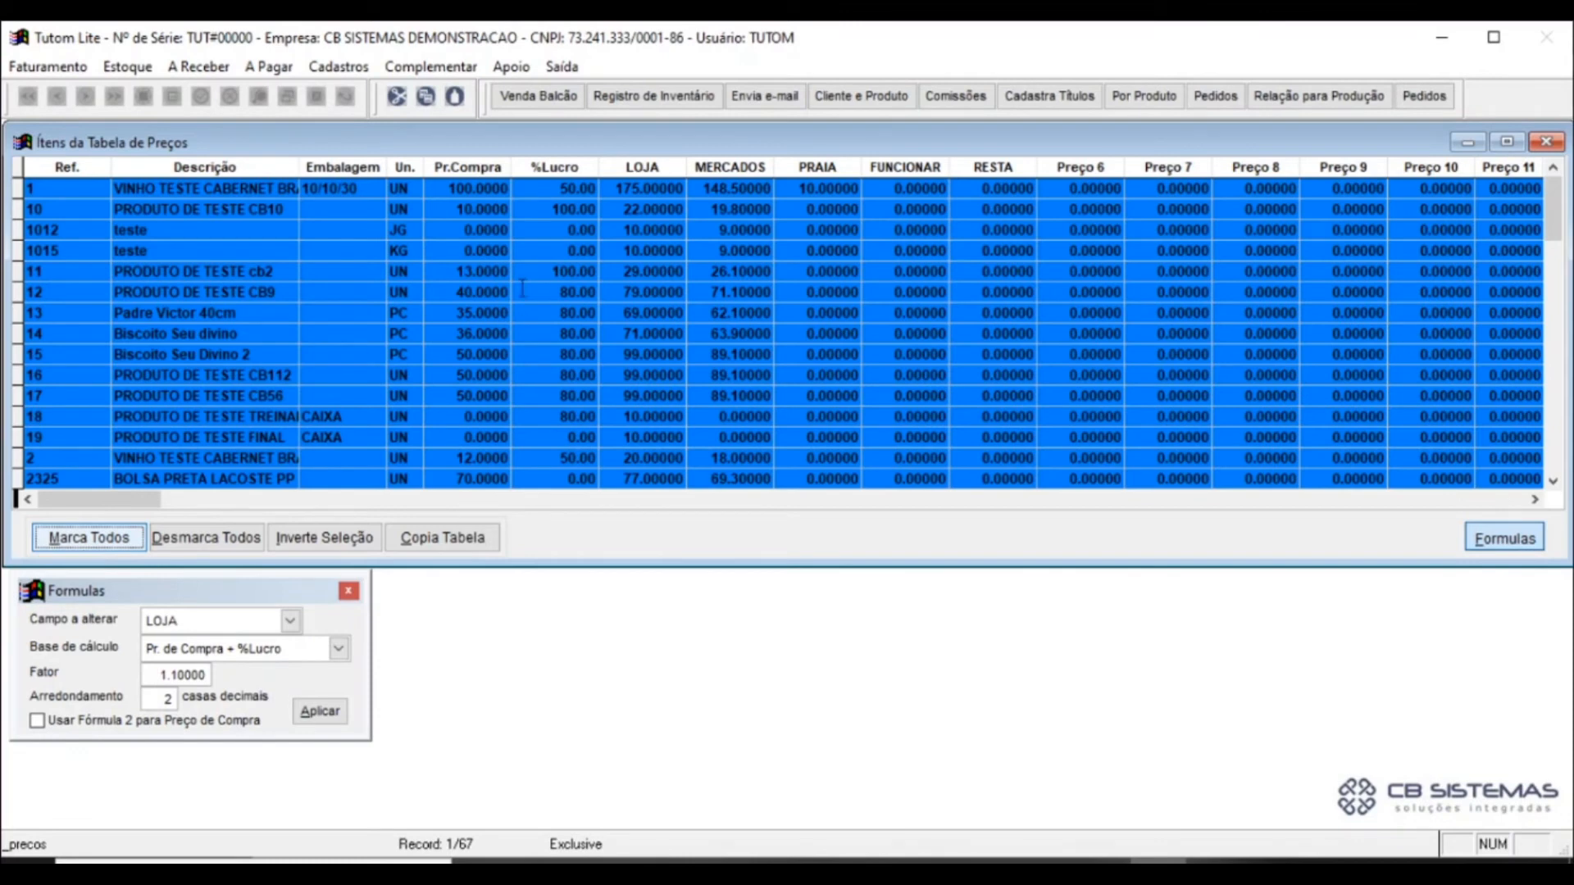
click(319, 712)
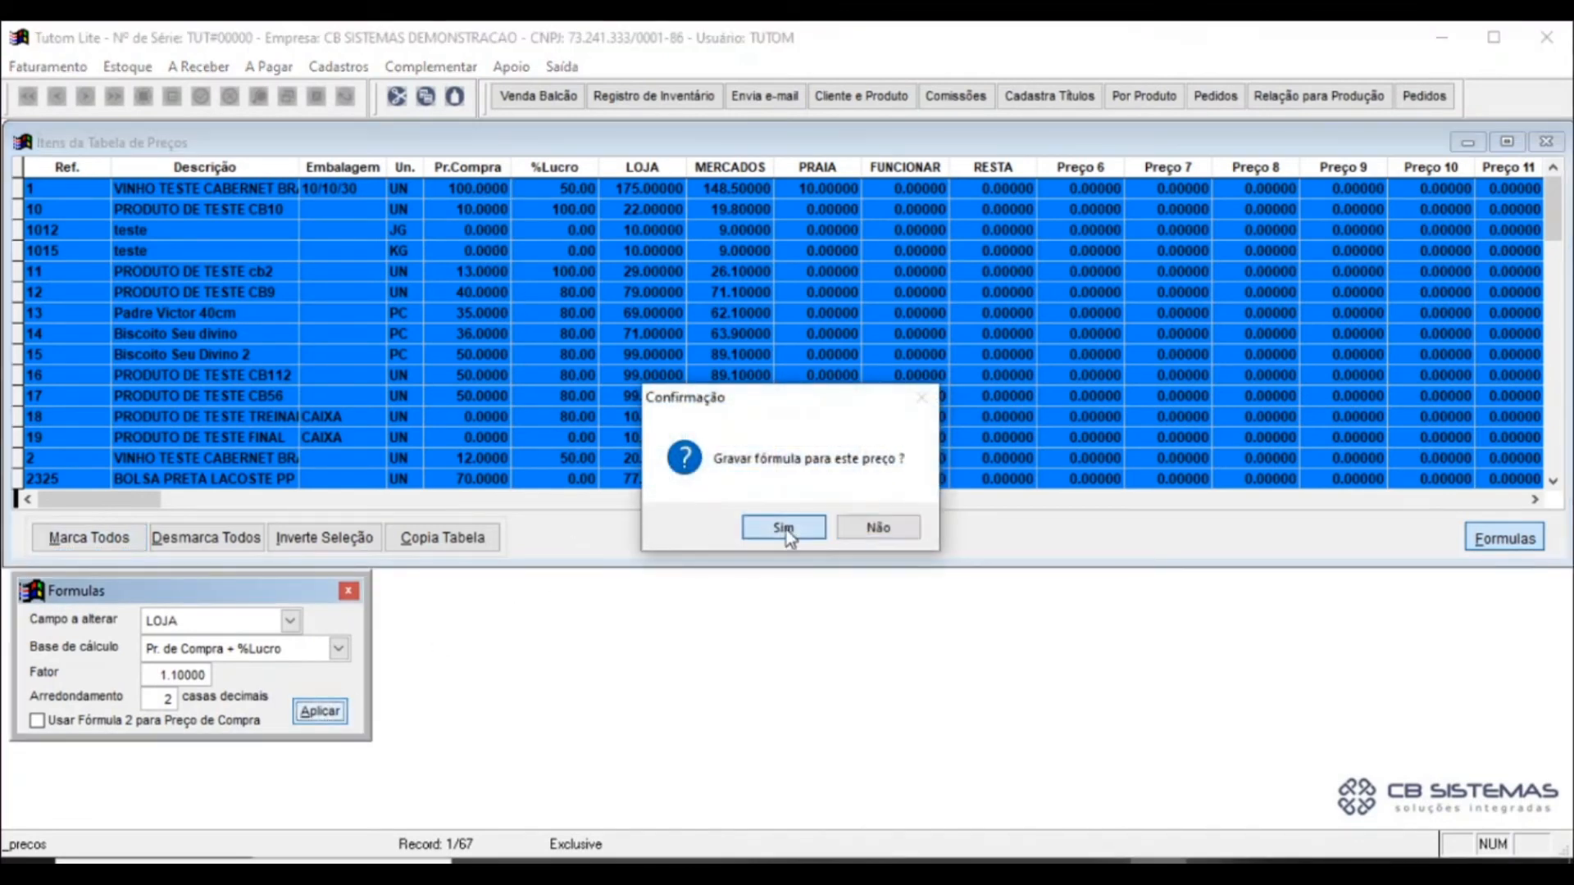
click(785, 529)
click(819, 530)
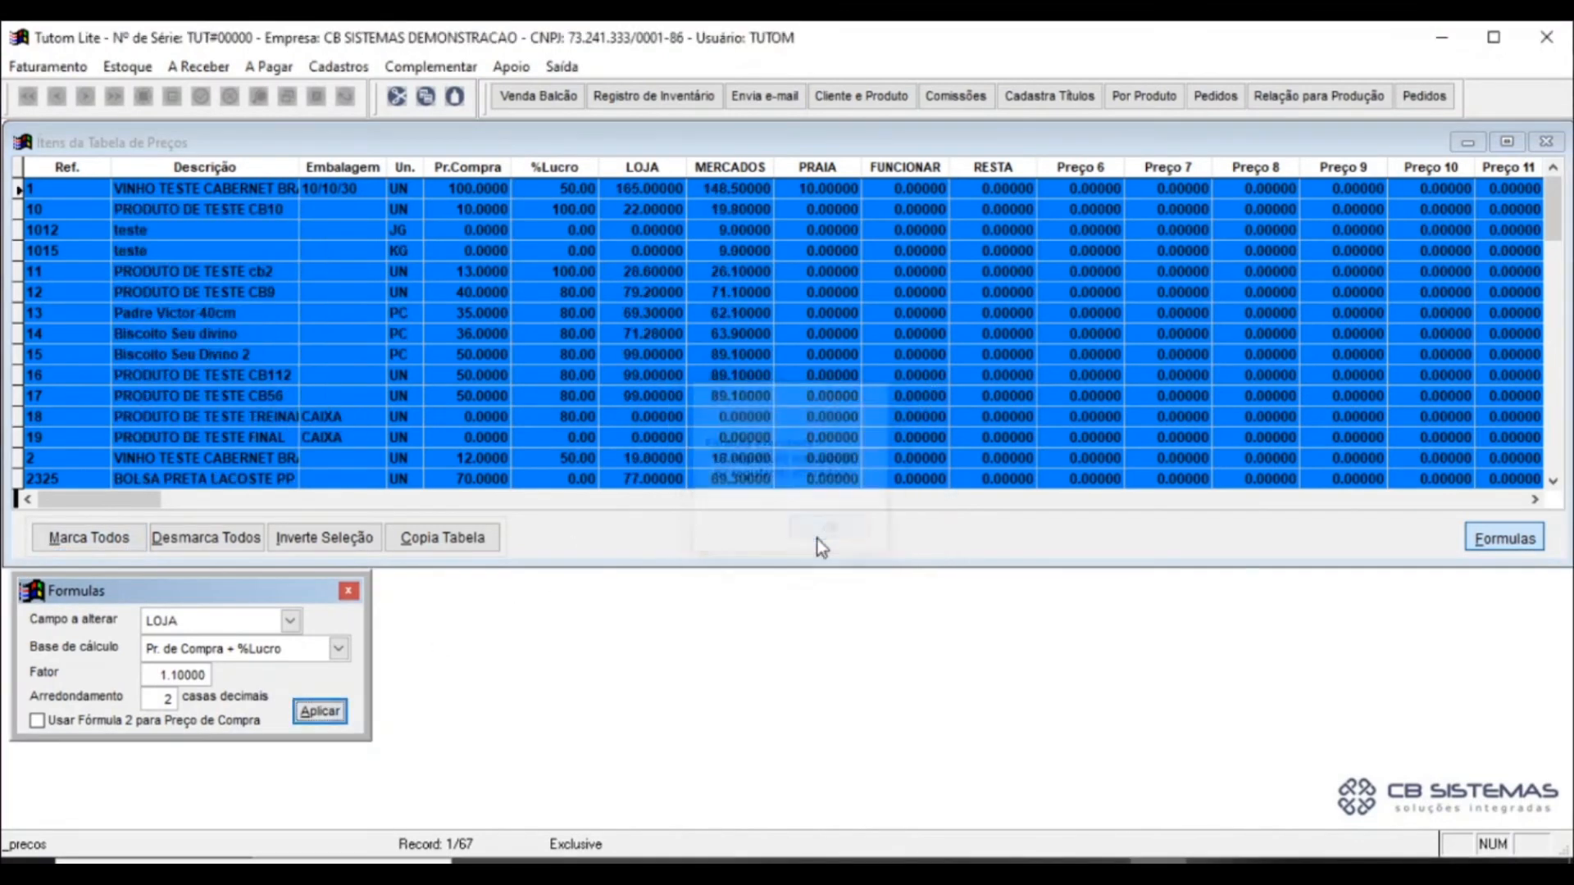
Step: Check the recalculated LOJA price of the product with reference 1 against the formula factor, and close the formulas
click(638, 193)
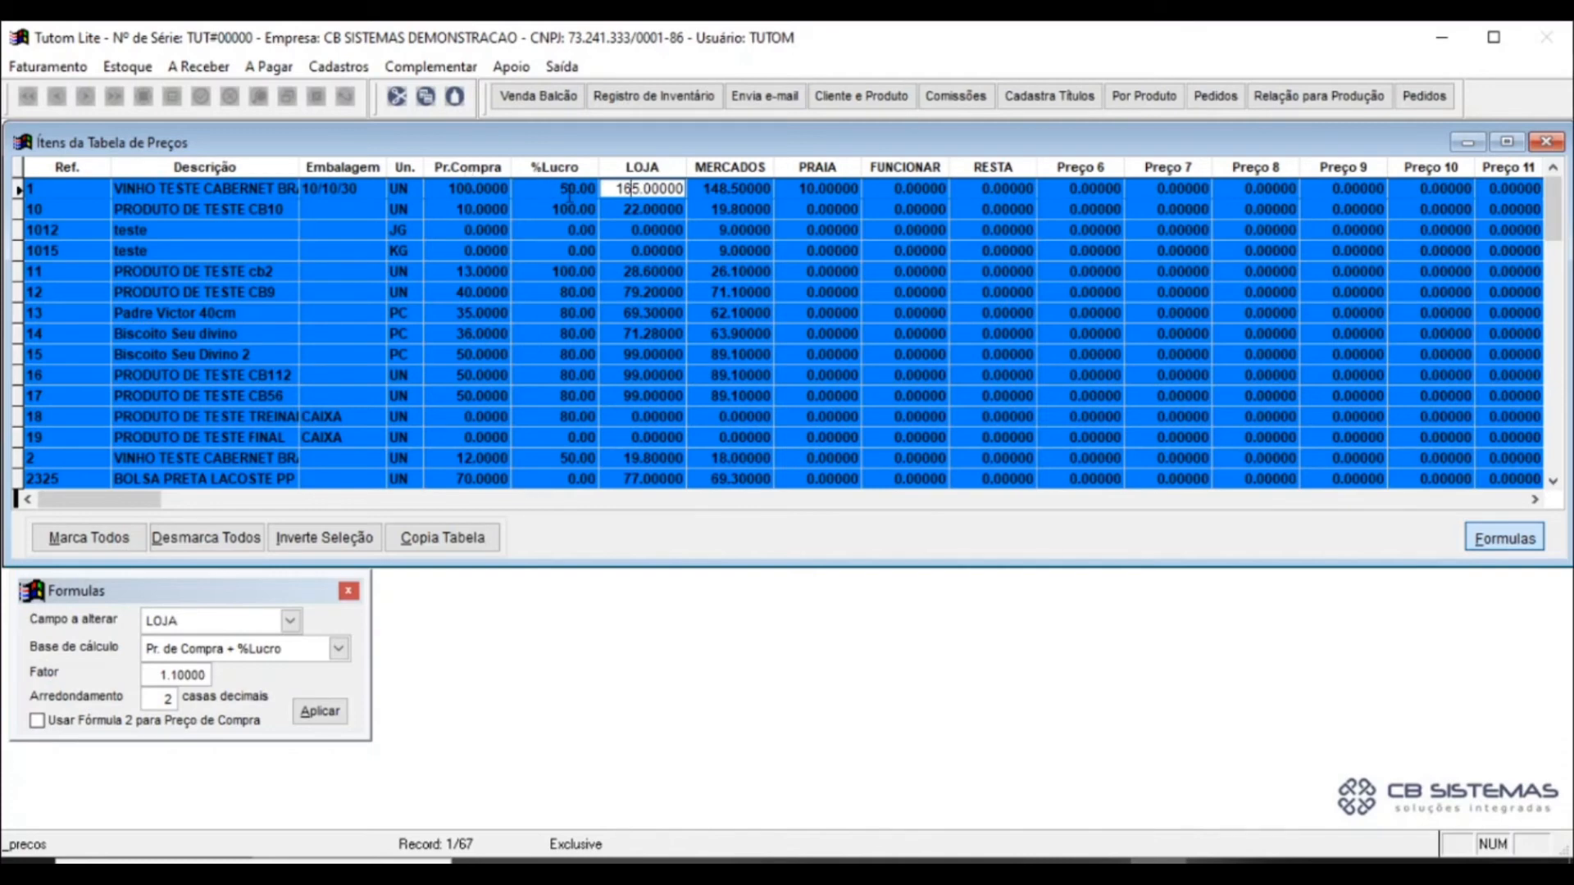
click(188, 674)
key(shift+Home)
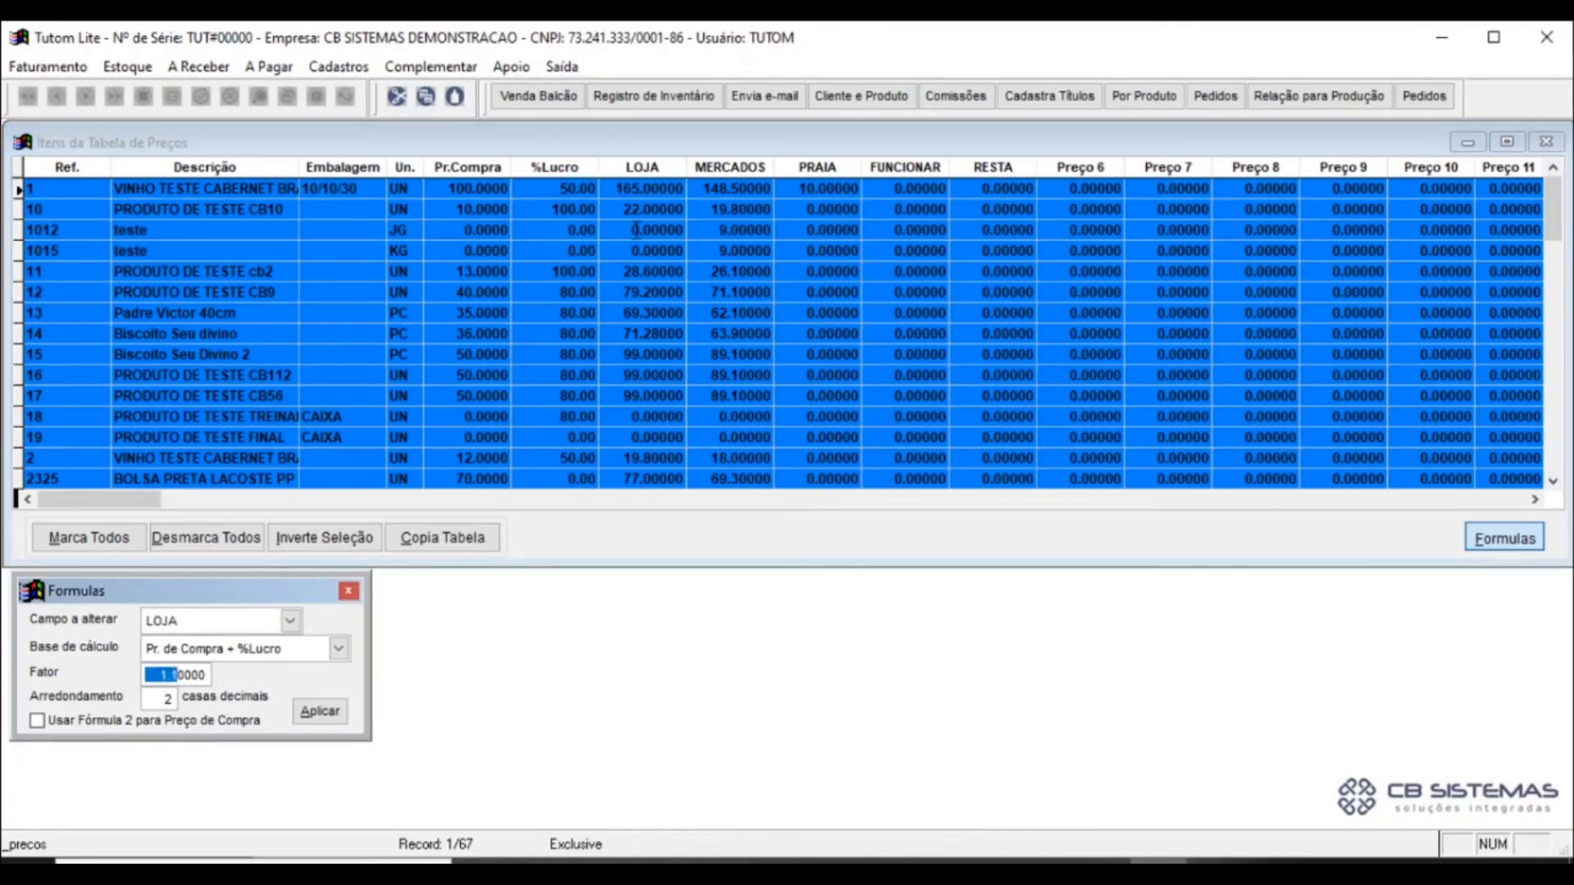
click(640, 190)
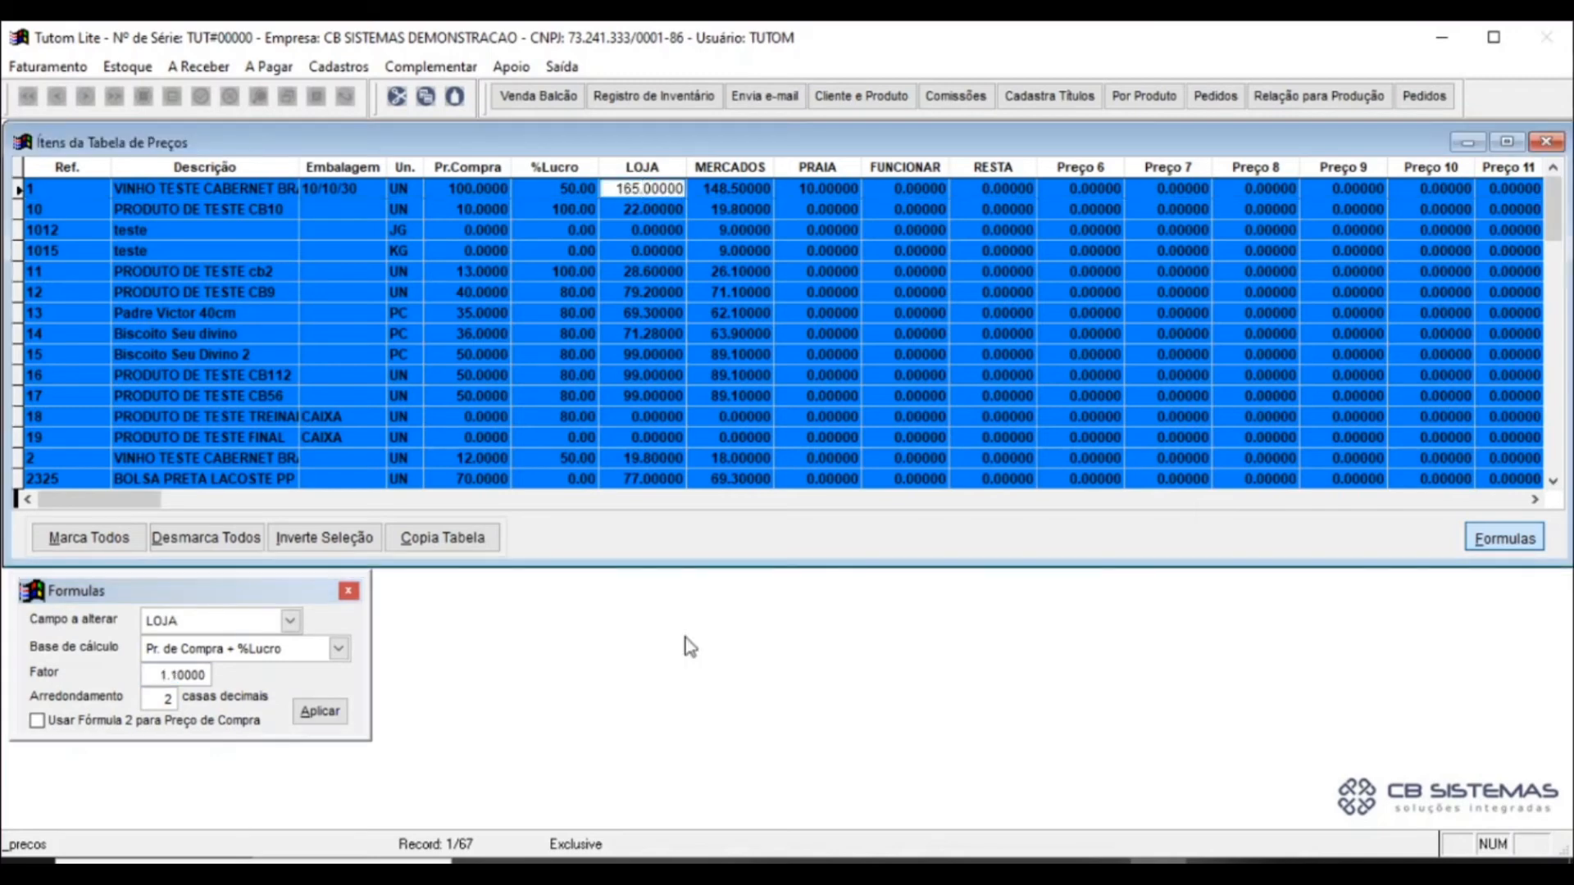
click(352, 595)
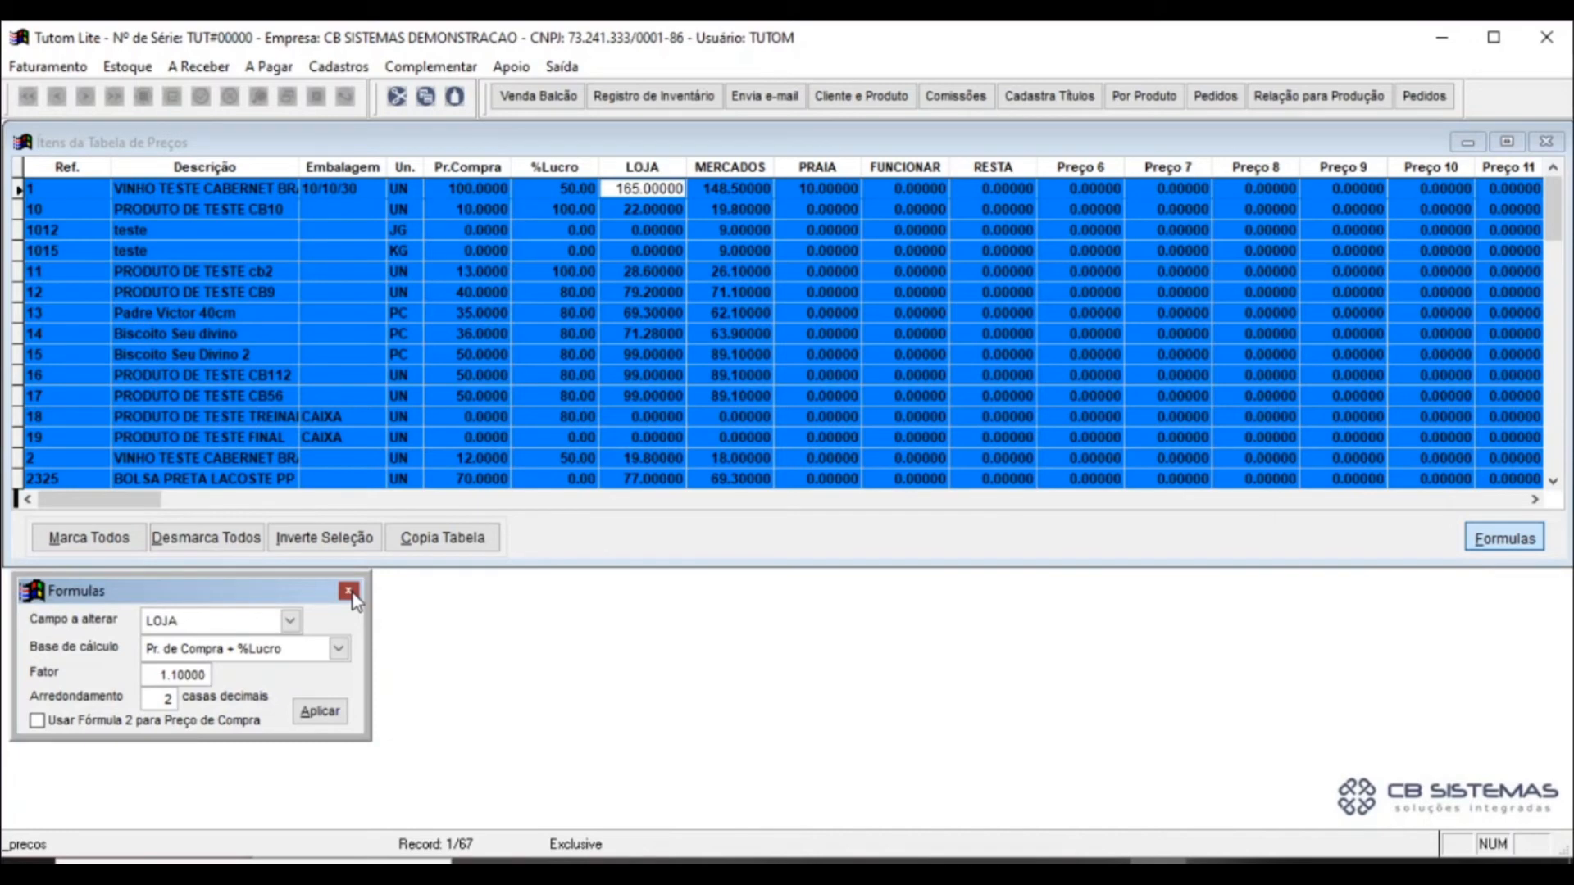
click(350, 592)
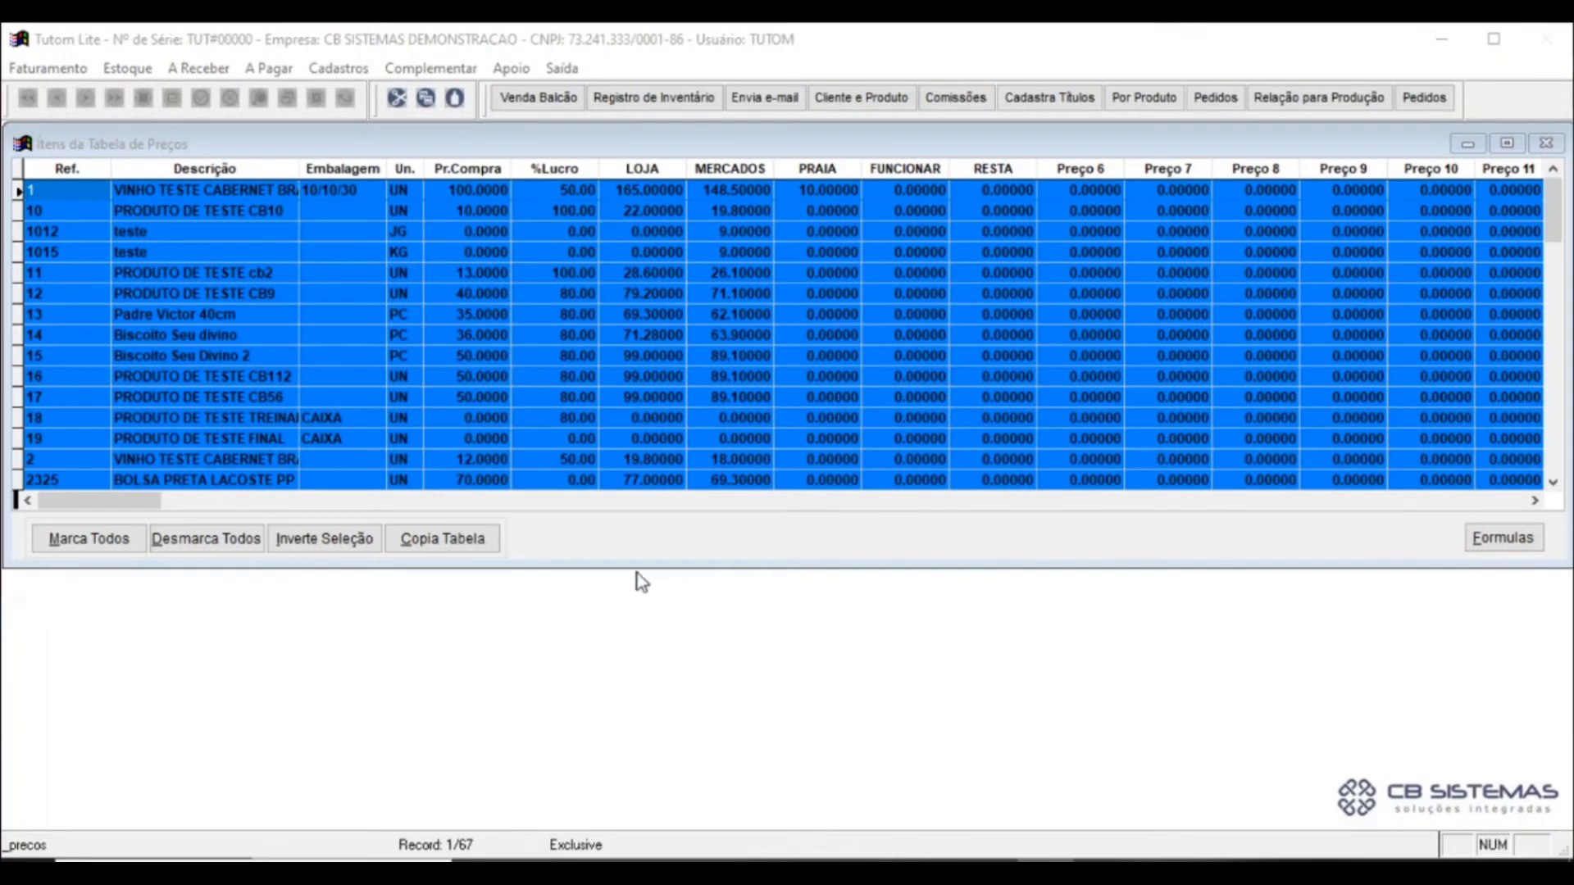
click(446, 543)
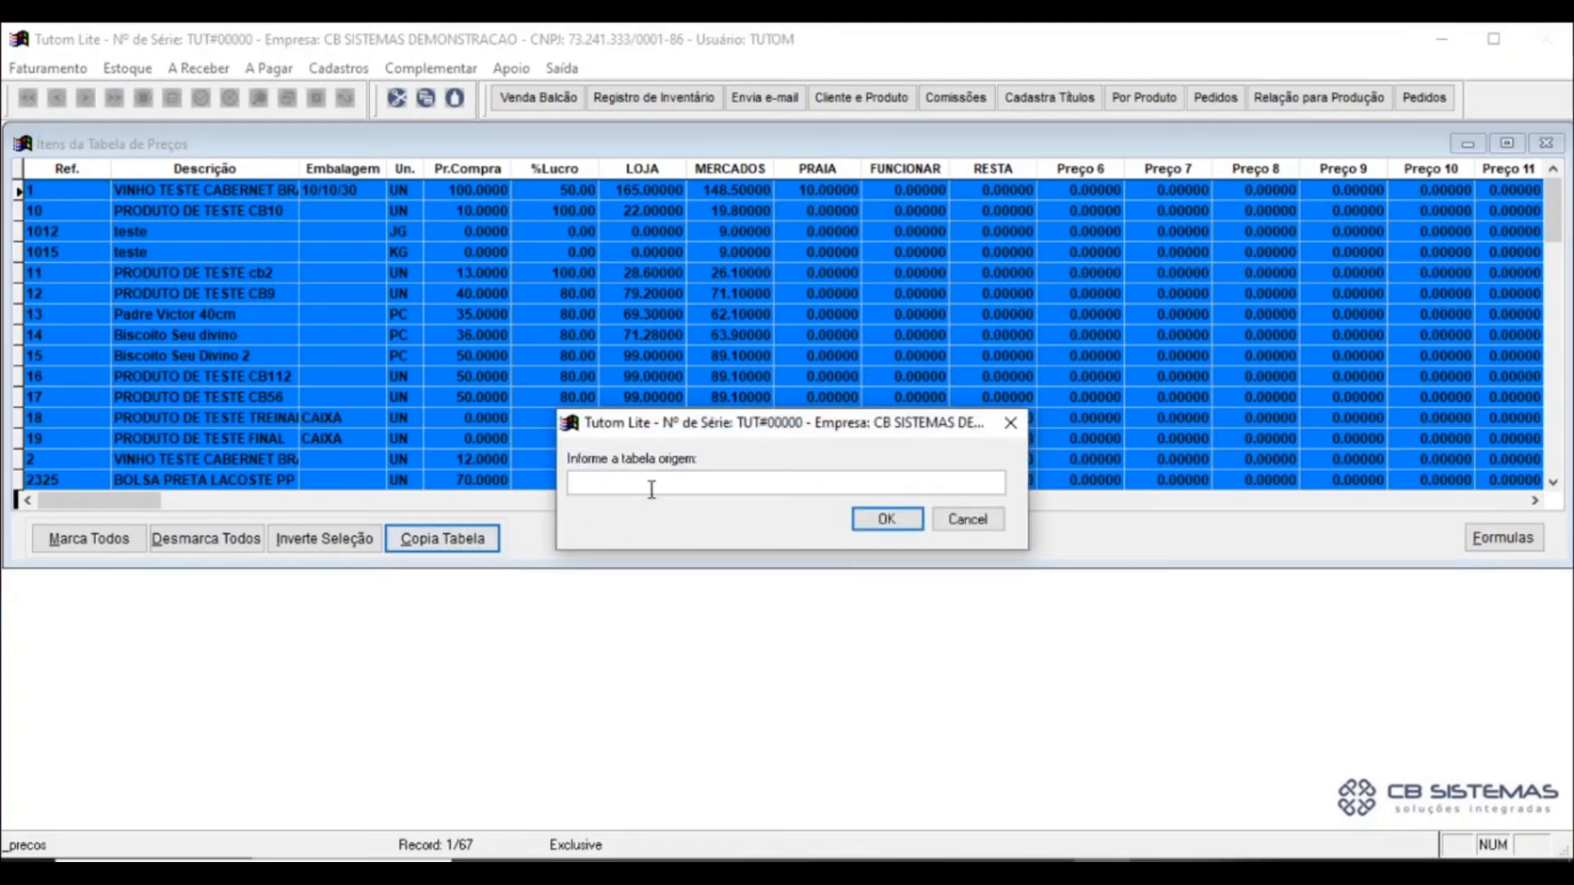
text(SC)
click(971, 524)
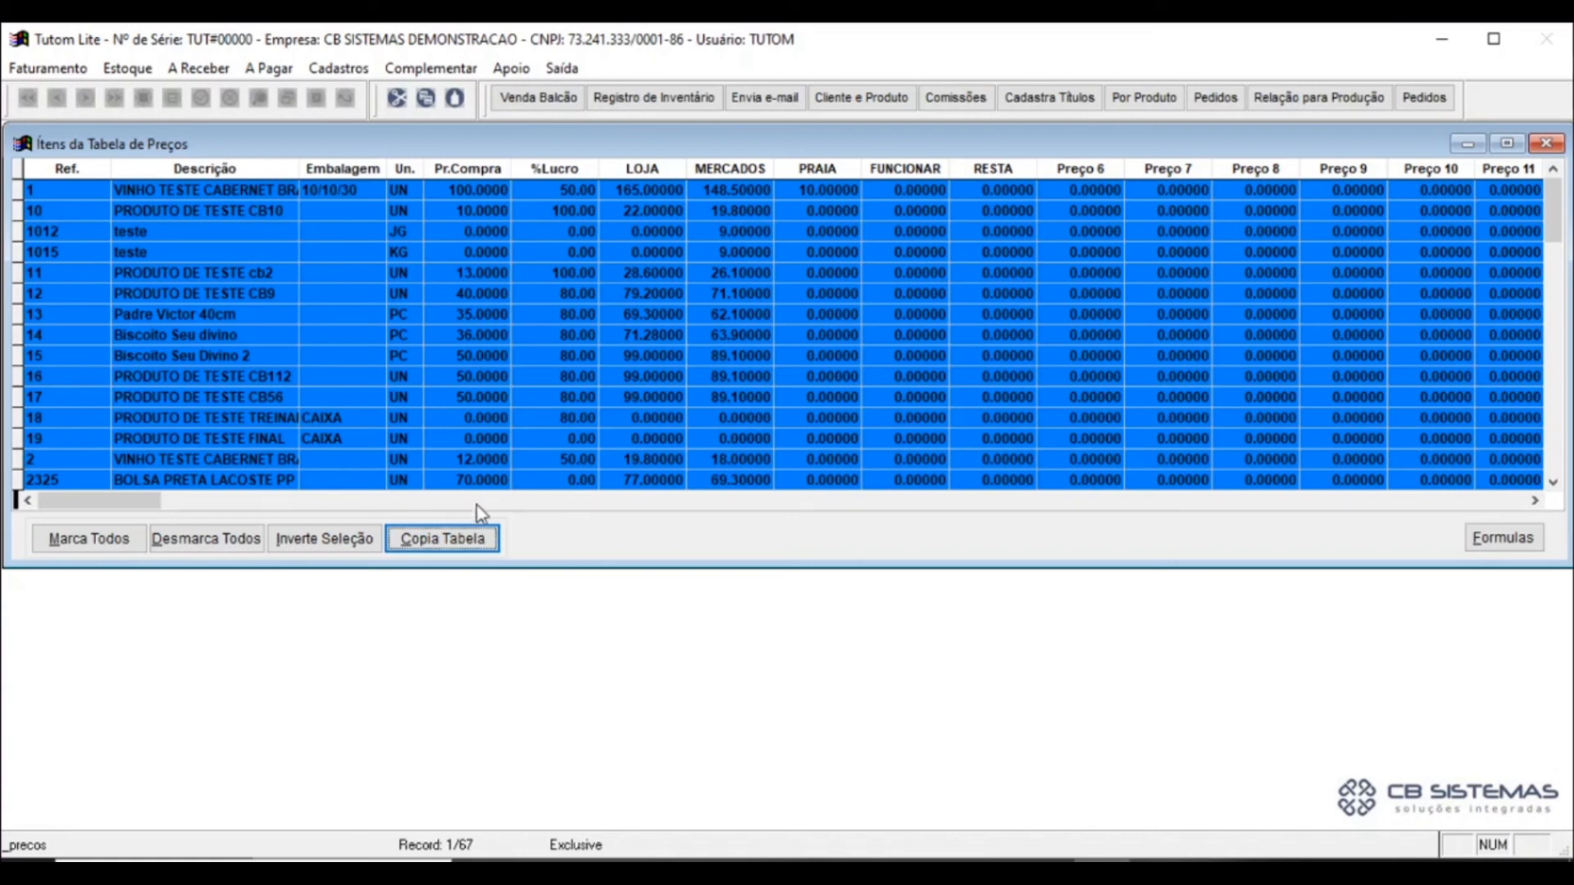
Step: Close the items list, confirm the titles of the table's price columns and save price table 1
click(1547, 143)
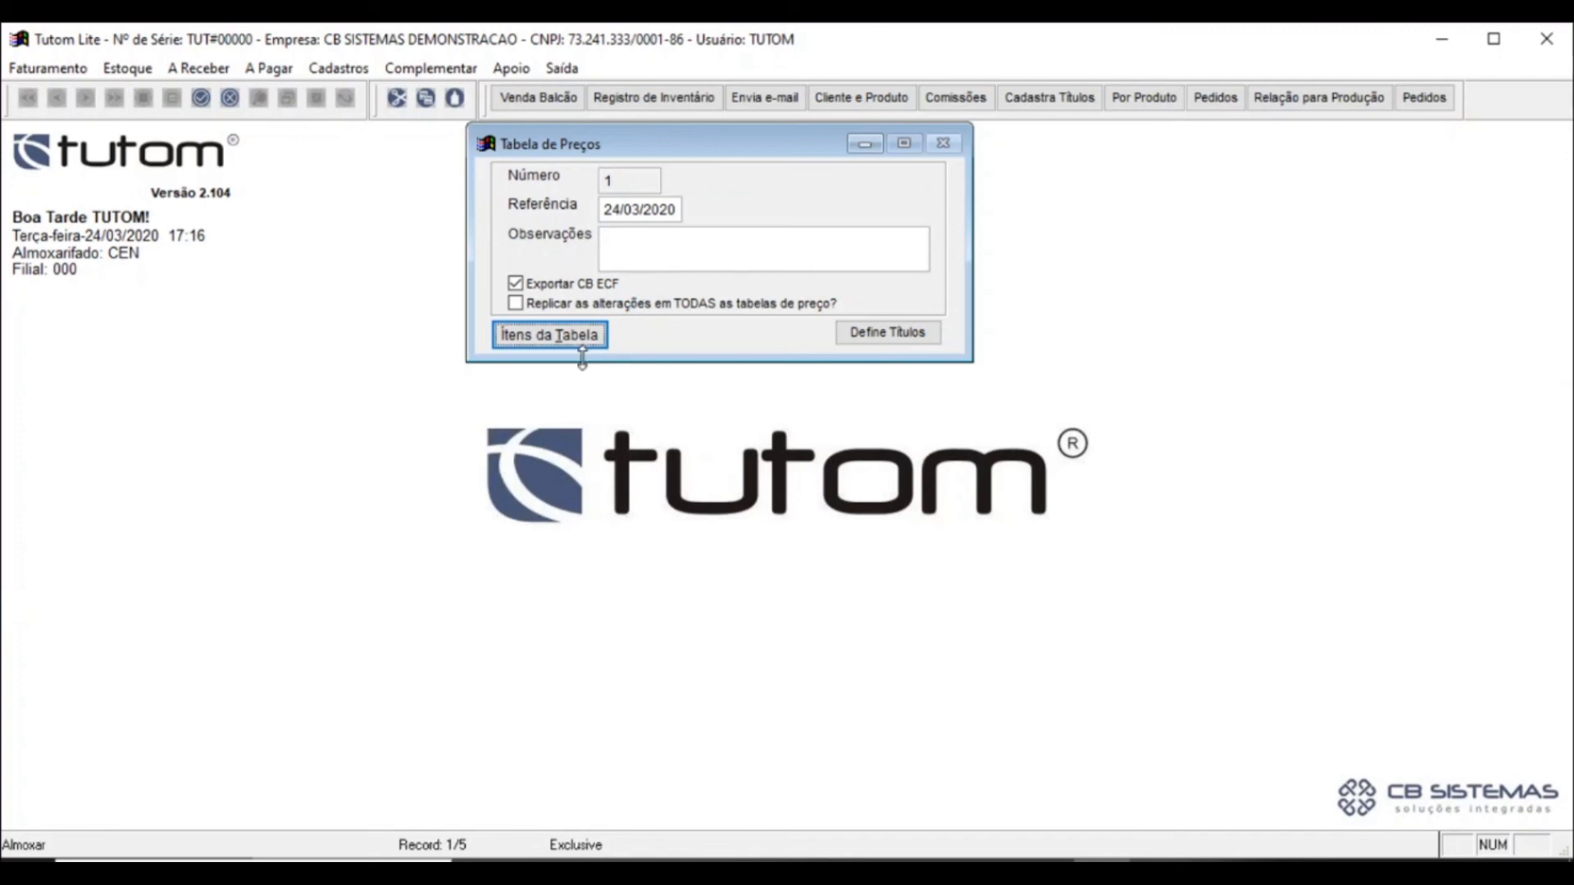
click(884, 341)
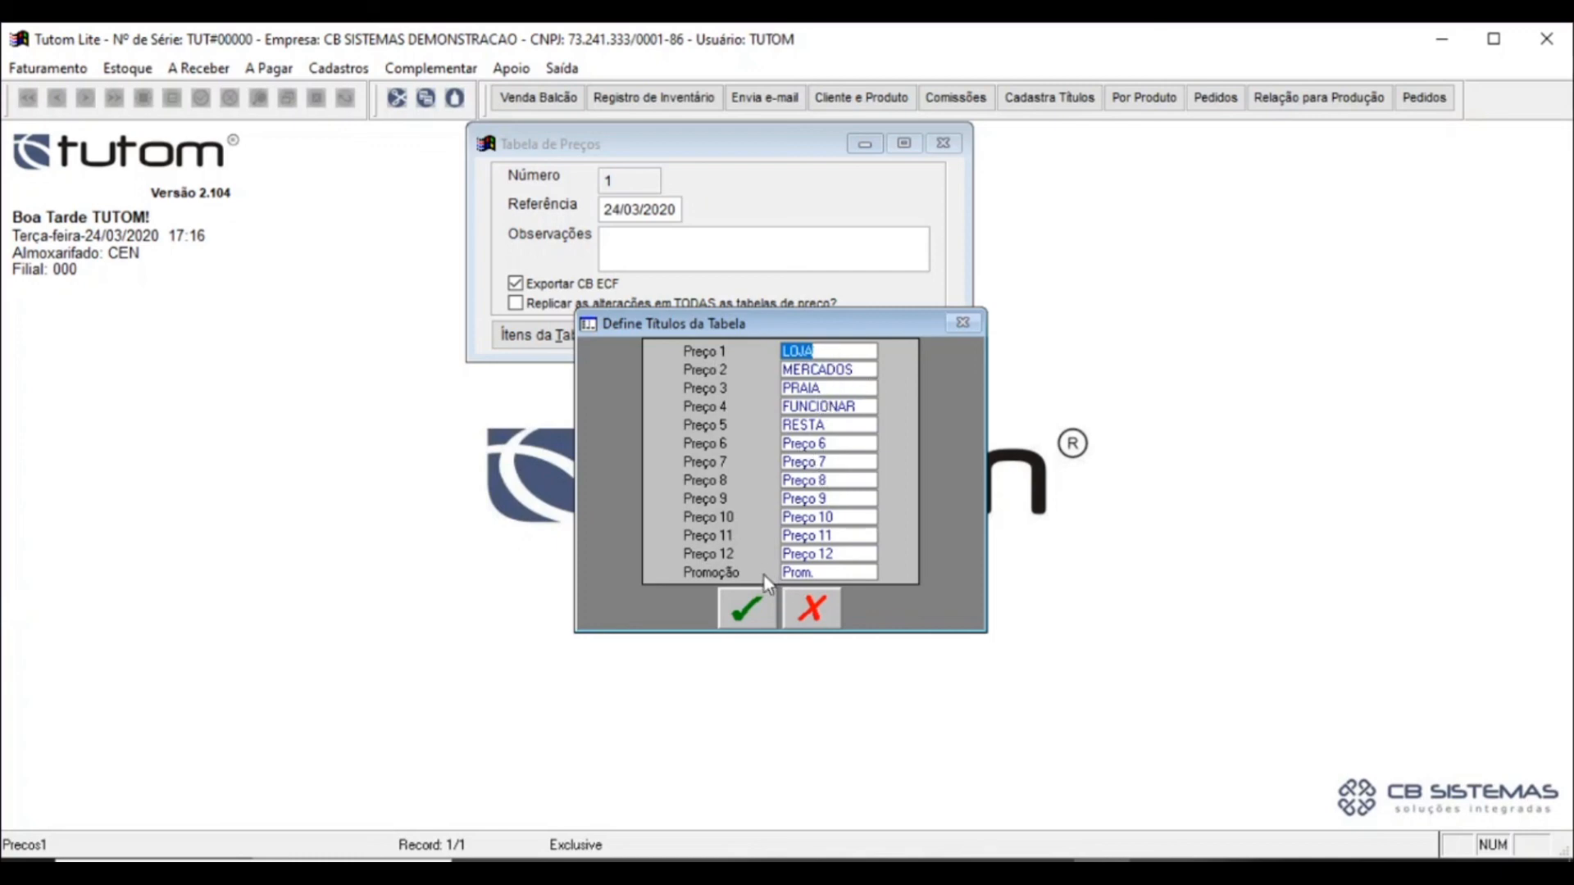
click(764, 623)
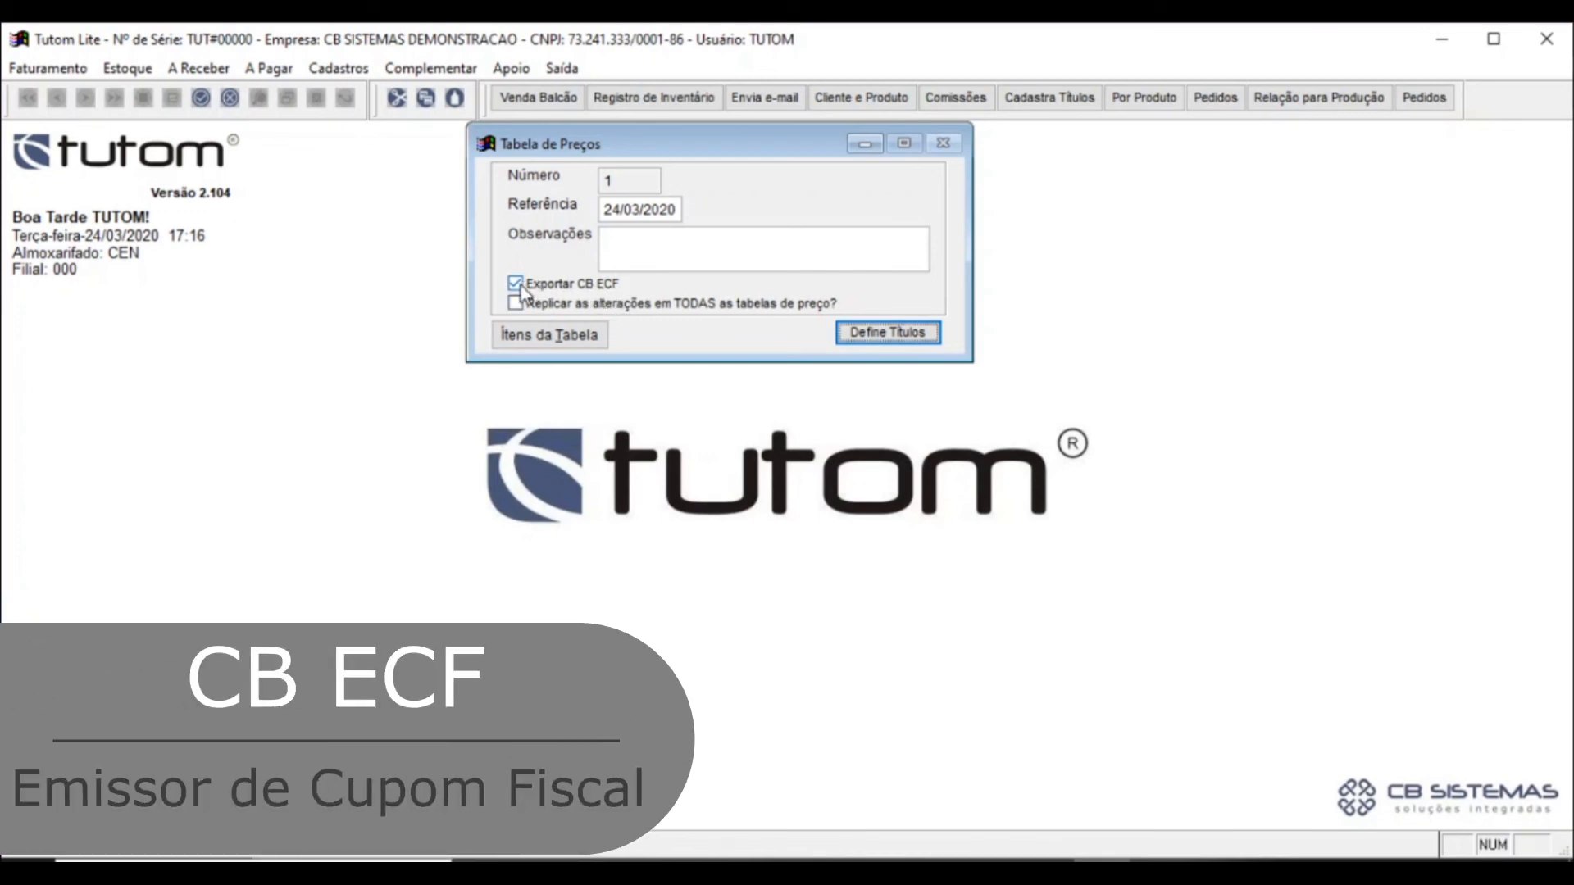
click(200, 99)
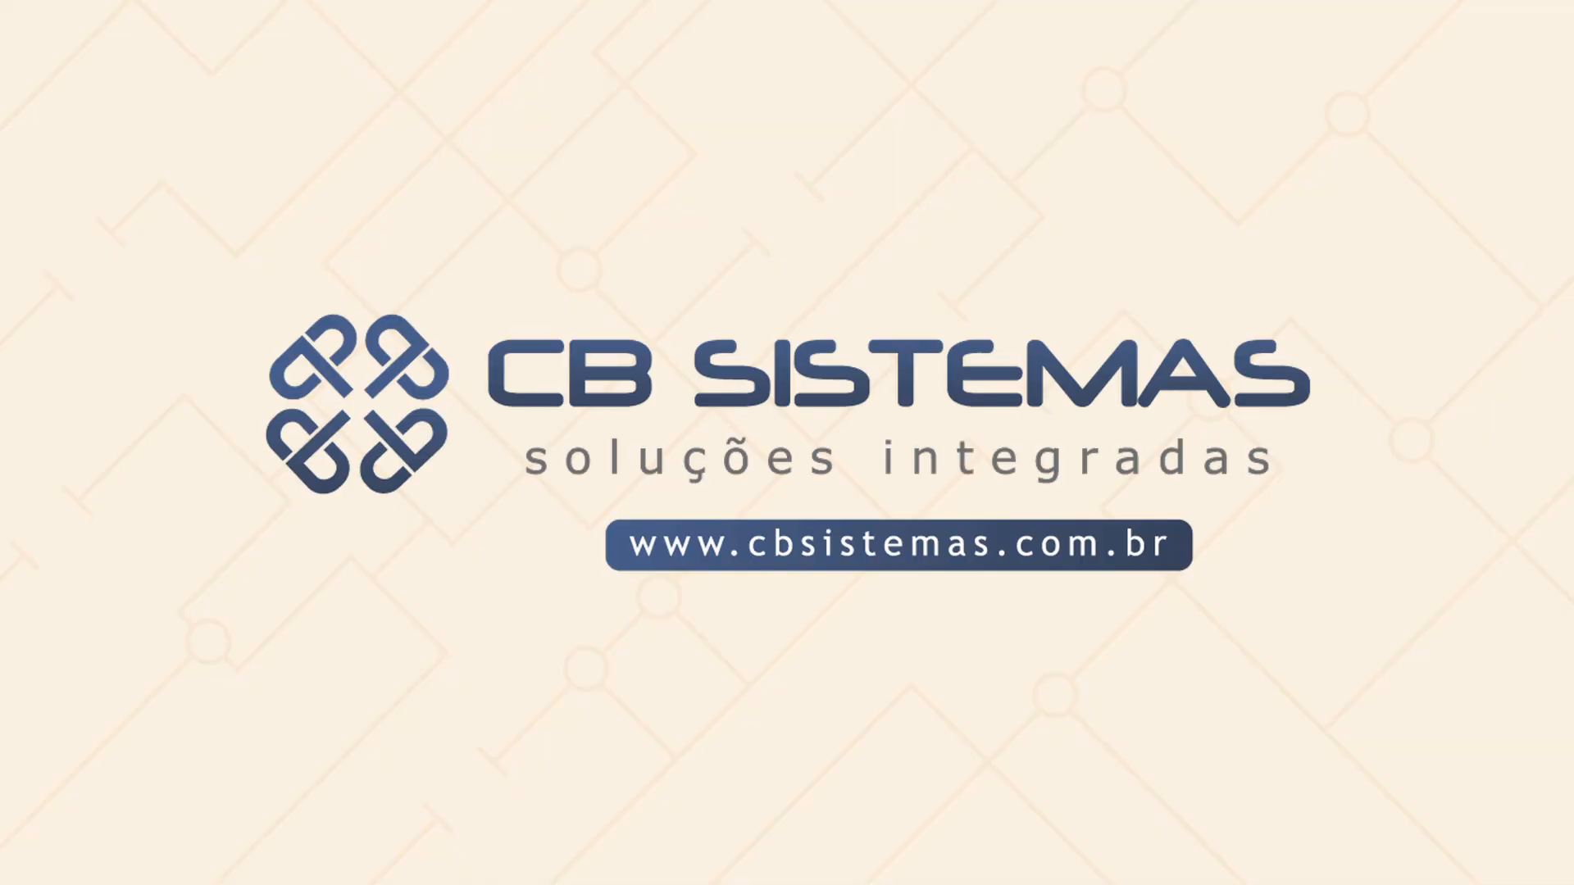